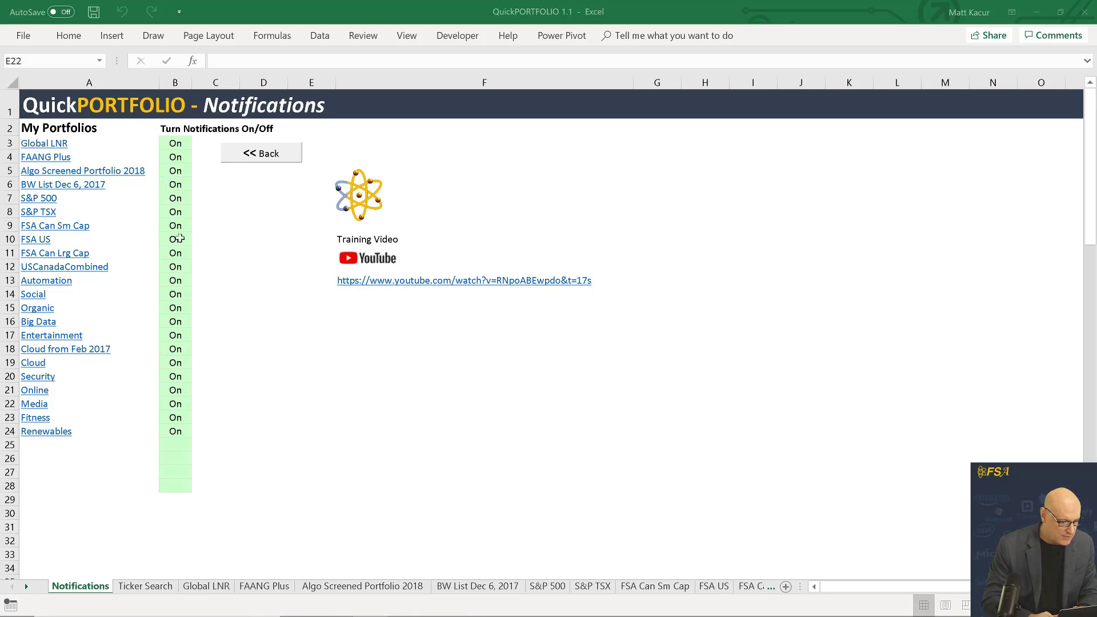
Look through the Global LNR, FAANG Plus and Algo Screened Portfolio 2018 sheets, and return to the Notifications sheet.
{"action": "left_click", "coordinate": [175, 198]}
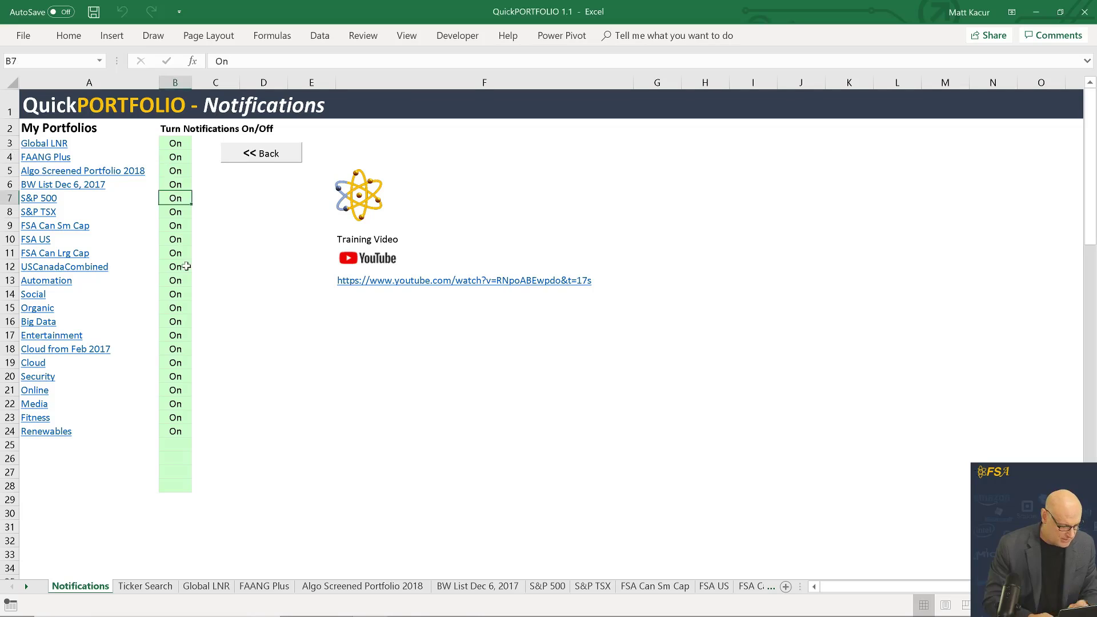
{"action": "left_click", "coordinate": [220, 587]}
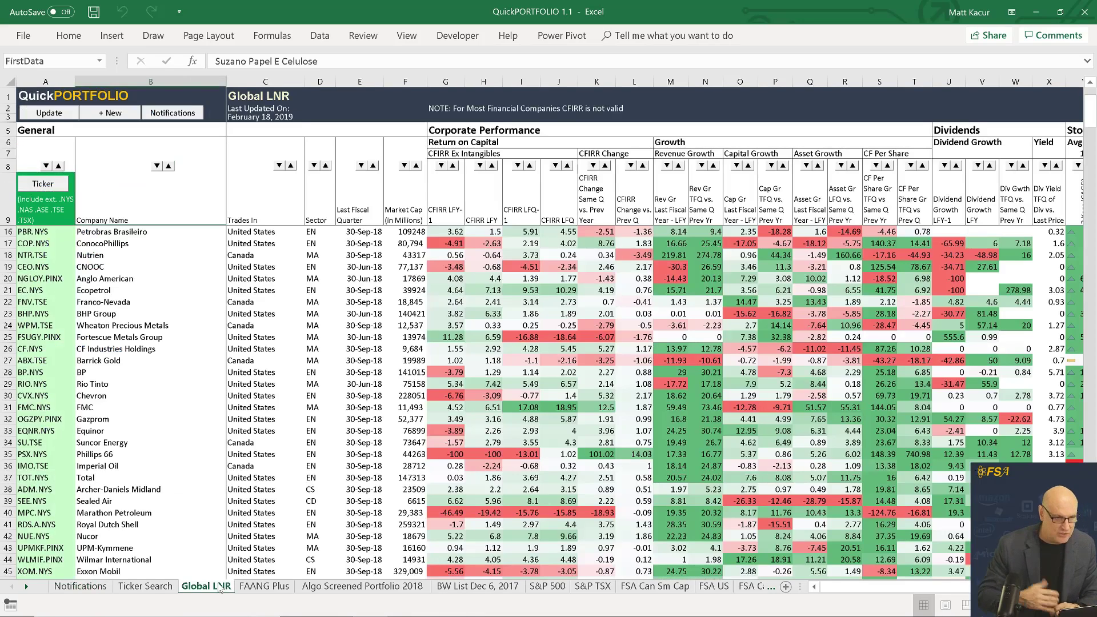
{"action": "left_click", "coordinate": [255, 587]}
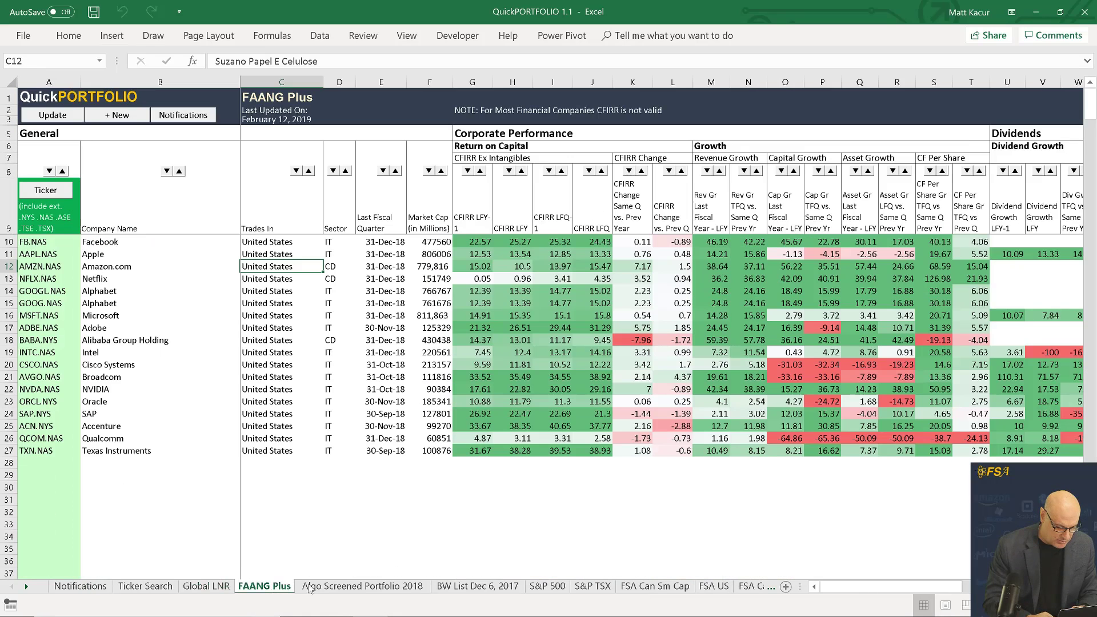
{"action": "left_click", "coordinate": [351, 588]}
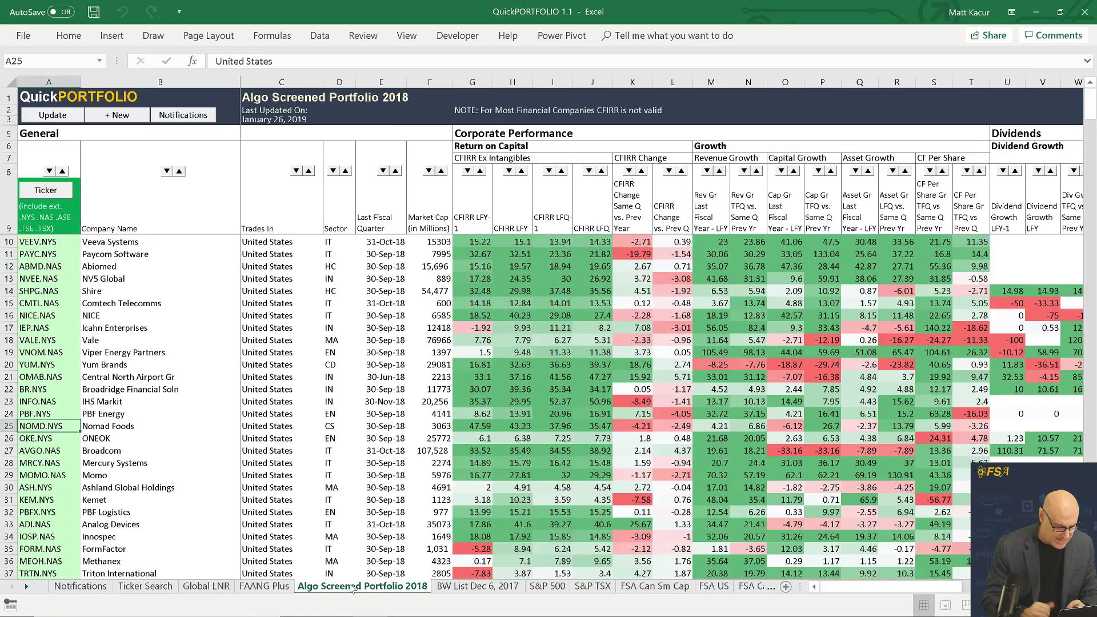
{"action": "left_click", "coordinate": [80, 588]}
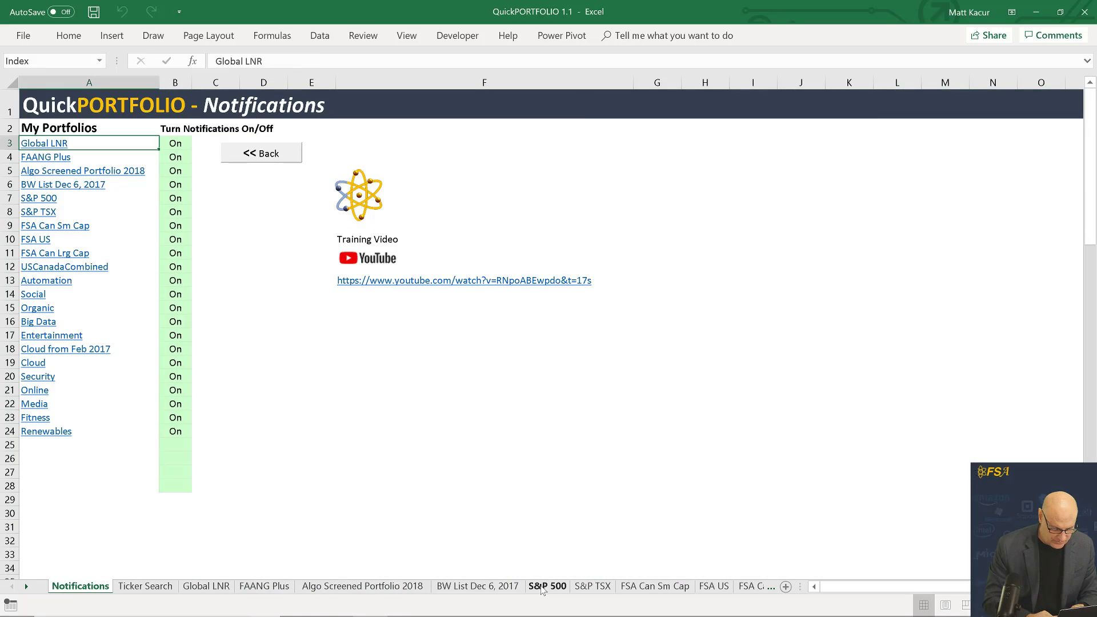
Open the S&P TSX portfolio sheet and check its last updated date in cell C3.
{"action": "left_click", "coordinate": [609, 588]}
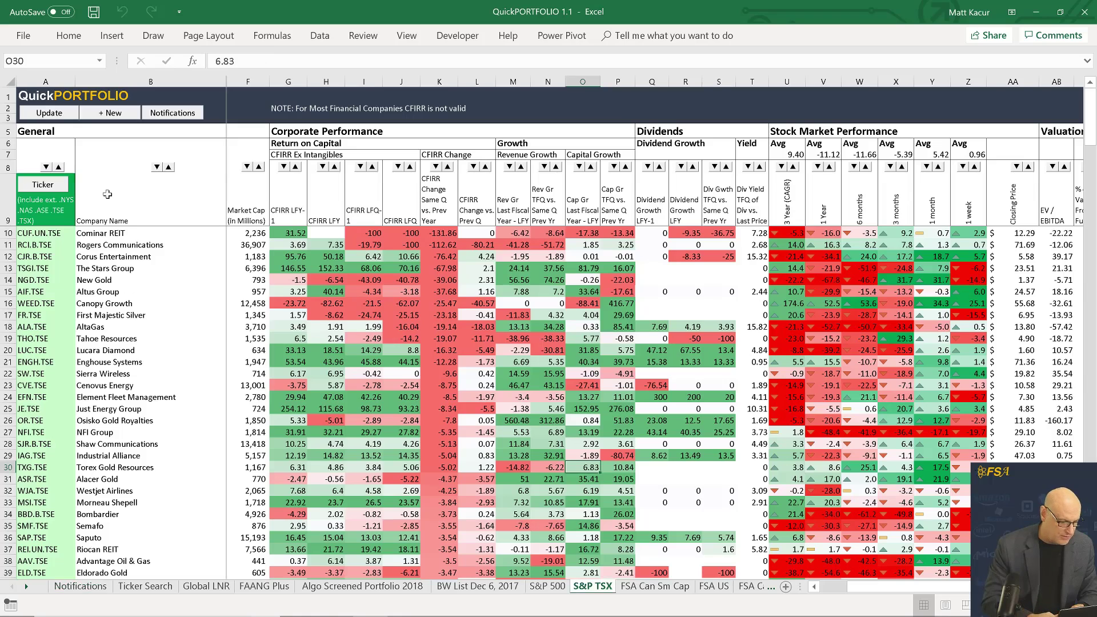
{"action": "left_click", "coordinate": [108, 194]}
{"action": "key", "text": "Left"}
{"action": "key", "text": "Up"}
{"action": "key", "text": "Up"}
{"action": "key", "text": "Up"}
{"action": "key", "text": "Up"}
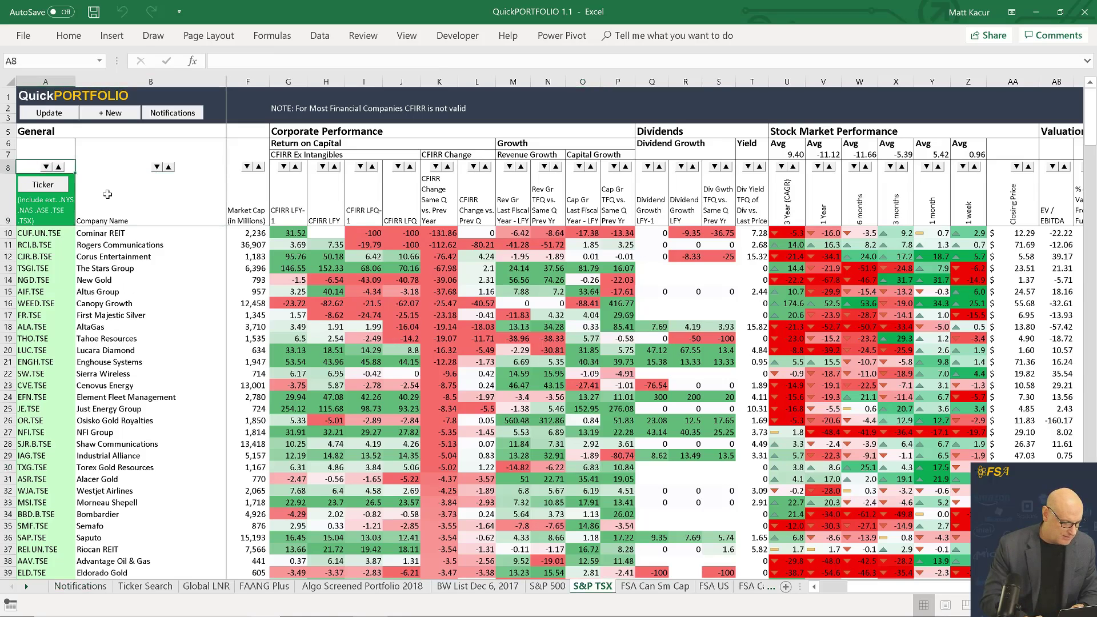
{"action": "key", "text": "Right"}
{"action": "key", "text": "Right"}
{"action": "key", "text": "Right"}
{"action": "key", "text": "Right"}
{"action": "key", "text": "Right"}
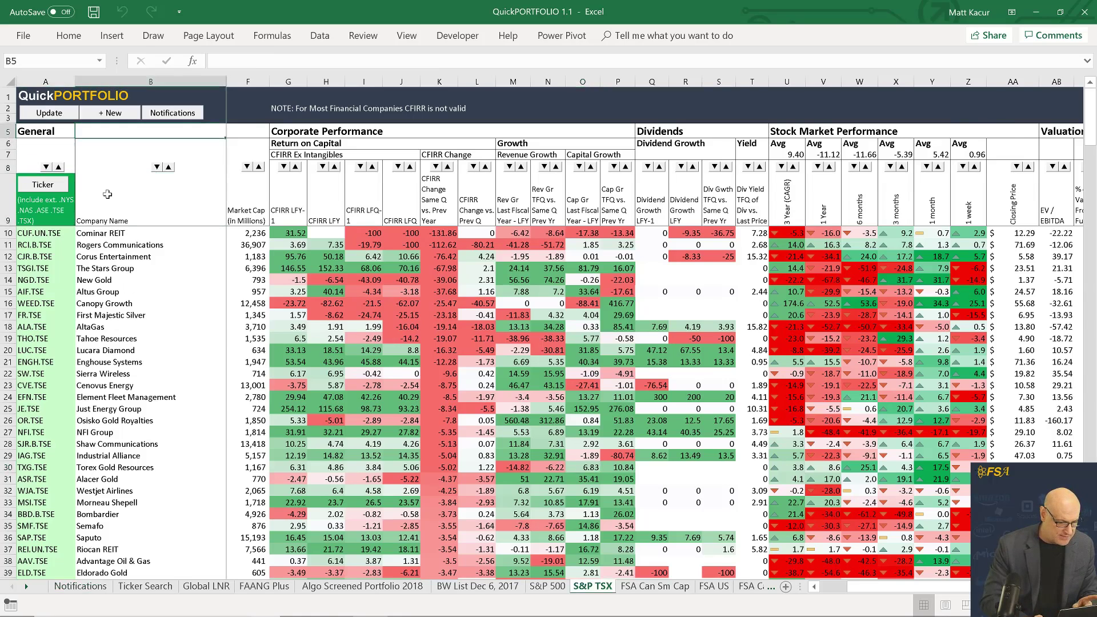
{"action": "key", "text": "Left"}
{"action": "key", "text": "Left"}
{"action": "key", "text": "Left"}
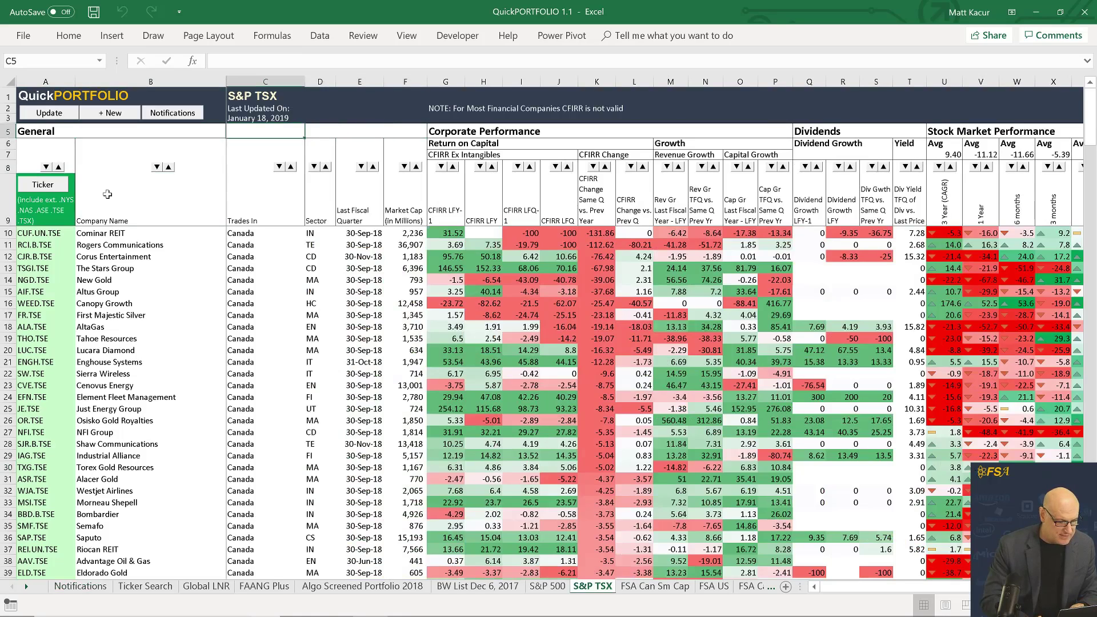
{"action": "key", "text": "Up"}
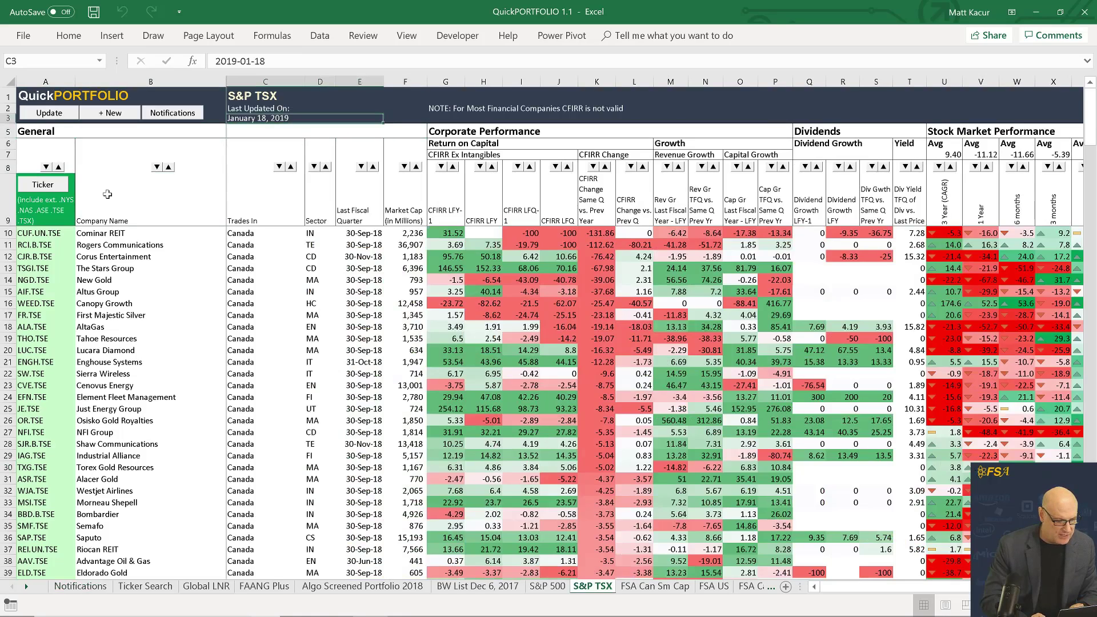
Update the S&P TSX portfolio data.
{"action": "key", "text": "Down"}
{"action": "key", "text": "Down"}
{"action": "key", "text": "Down"}
{"action": "key", "text": "Down"}
{"action": "key", "text": "Down"}
{"action": "key", "text": "Down"}
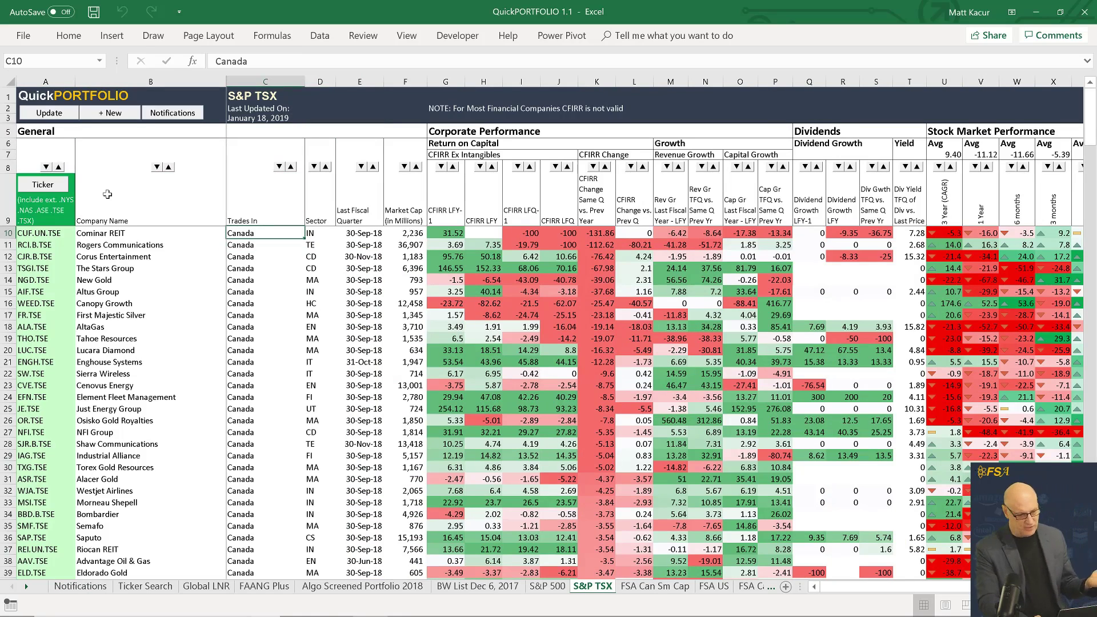
{"action": "key", "text": "Up"}
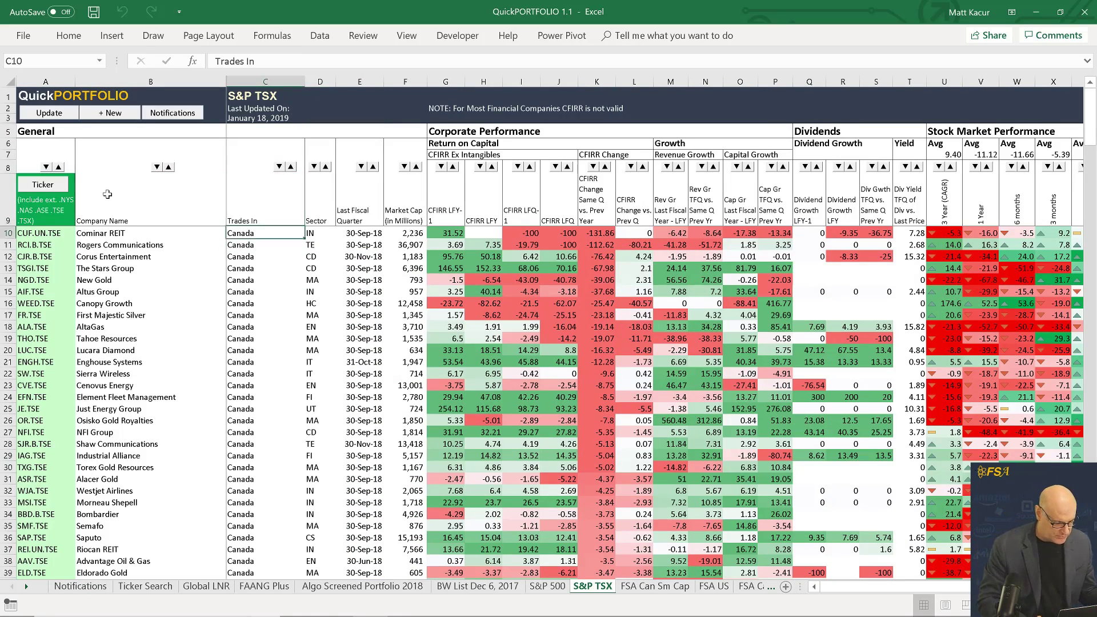
{"action": "key", "text": "Down"}
{"action": "key", "text": "Down"}
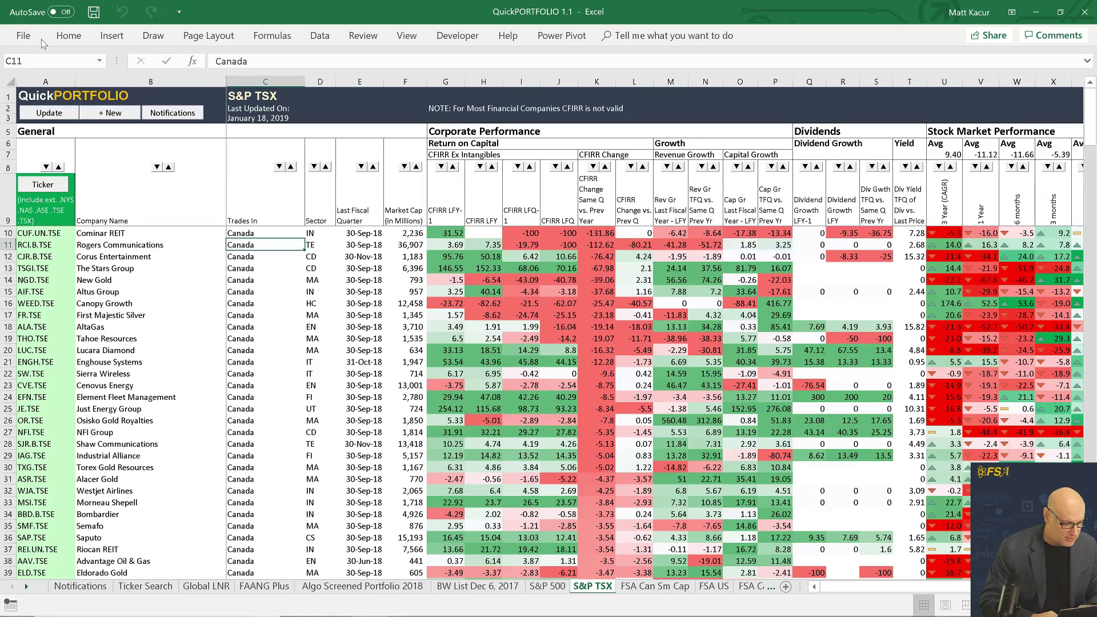
{"action": "left_click", "coordinate": [56, 114]}
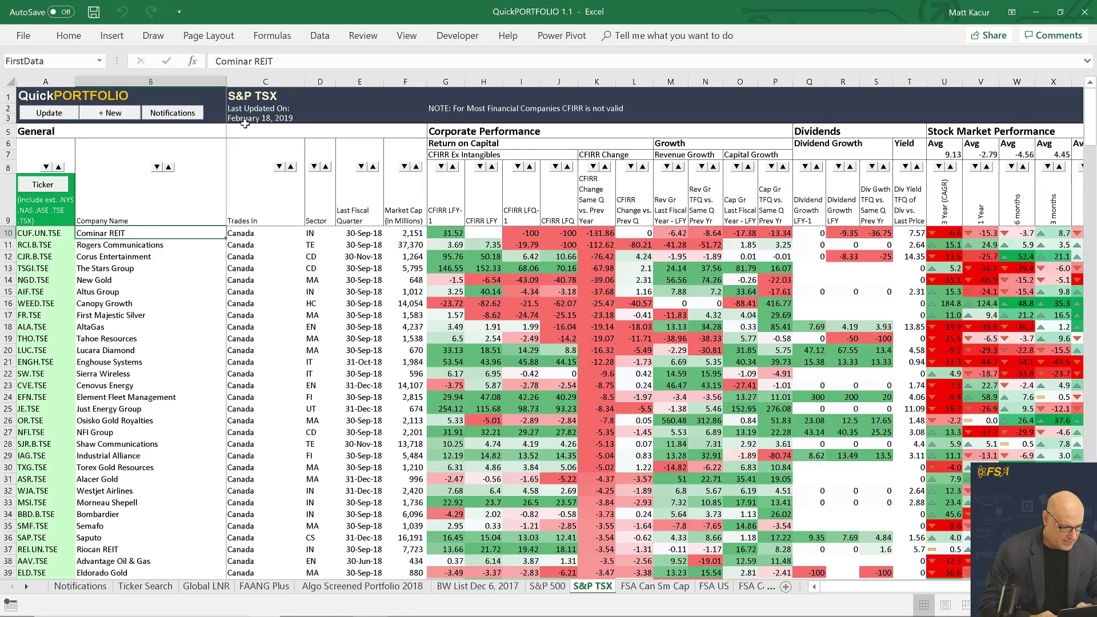
Select the General section's header block, cells A5:F9, on the S&P TSX sheet.
{"action": "left_click", "coordinate": [55, 131]}
{"action": "key", "text": "Return"}
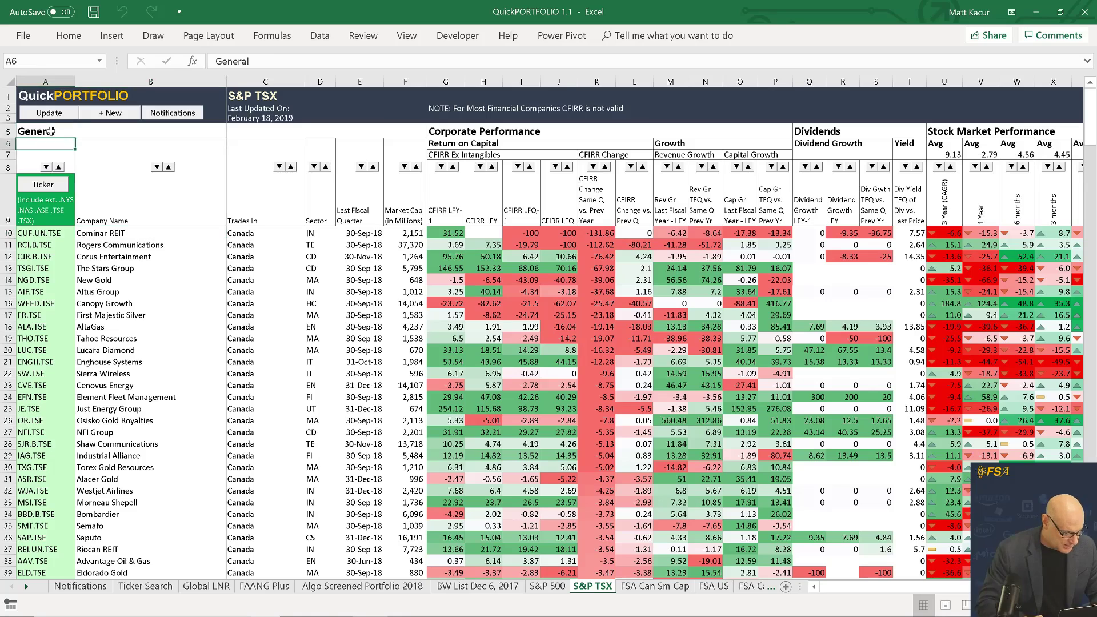
{"action": "key", "text": "Up"}
{"action": "key", "text": "shift+Down"}
{"action": "key", "text": "shift+Down"}
{"action": "key", "text": "shift+Down"}
{"action": "key", "text": "shift+Down"}
{"action": "key", "text": "shift+Down"}
{"action": "key", "text": "shift+Down"}
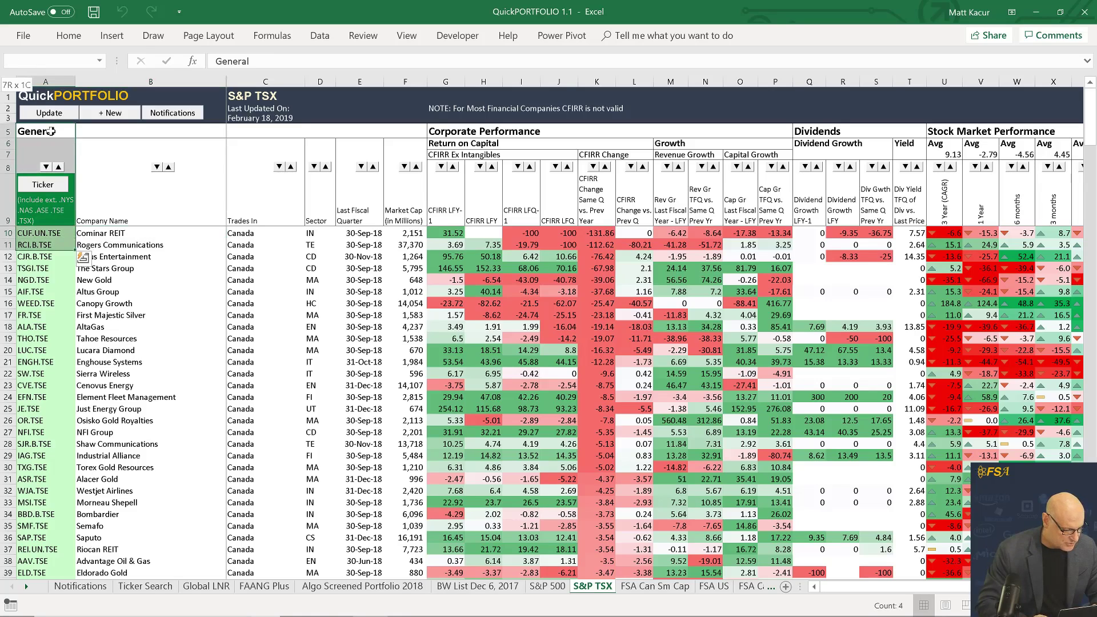
{"action": "key", "text": "shift+Up"}
{"action": "key", "text": "shift+Right"}
{"action": "key", "text": "shift+Up"}
{"action": "key", "text": "shift+Right"}
{"action": "key", "text": "shift+Right"}
{"action": "key", "text": "shift+Right"}
{"action": "key", "text": "shift+Right"}
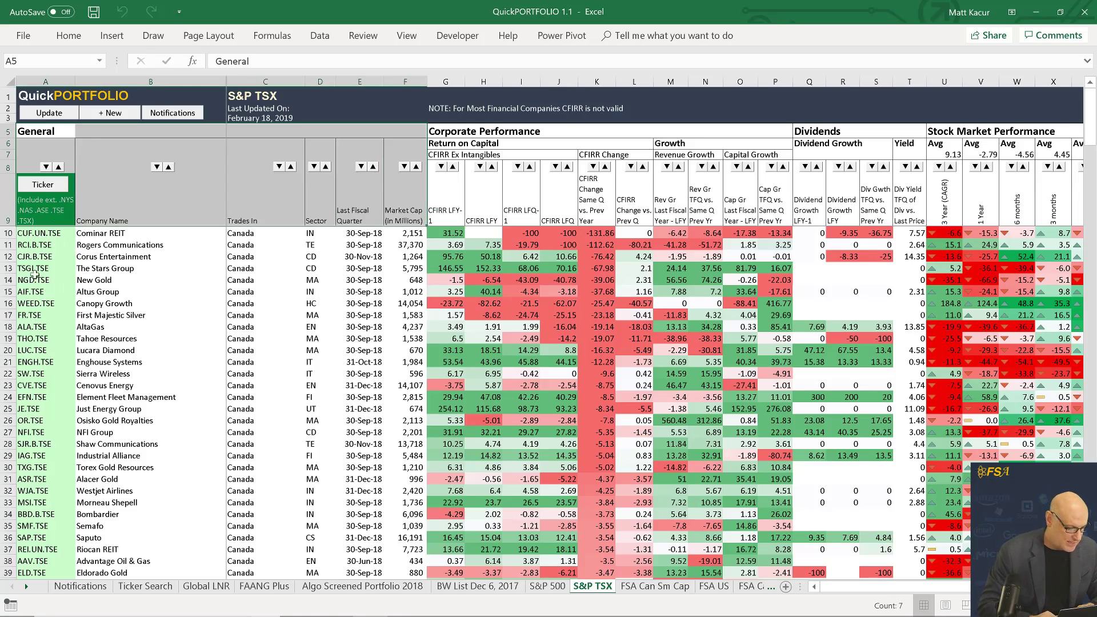
Review the ticker column and the General headings from Company Name through Market Cap.
{"action": "left_click", "coordinate": [40, 246]}
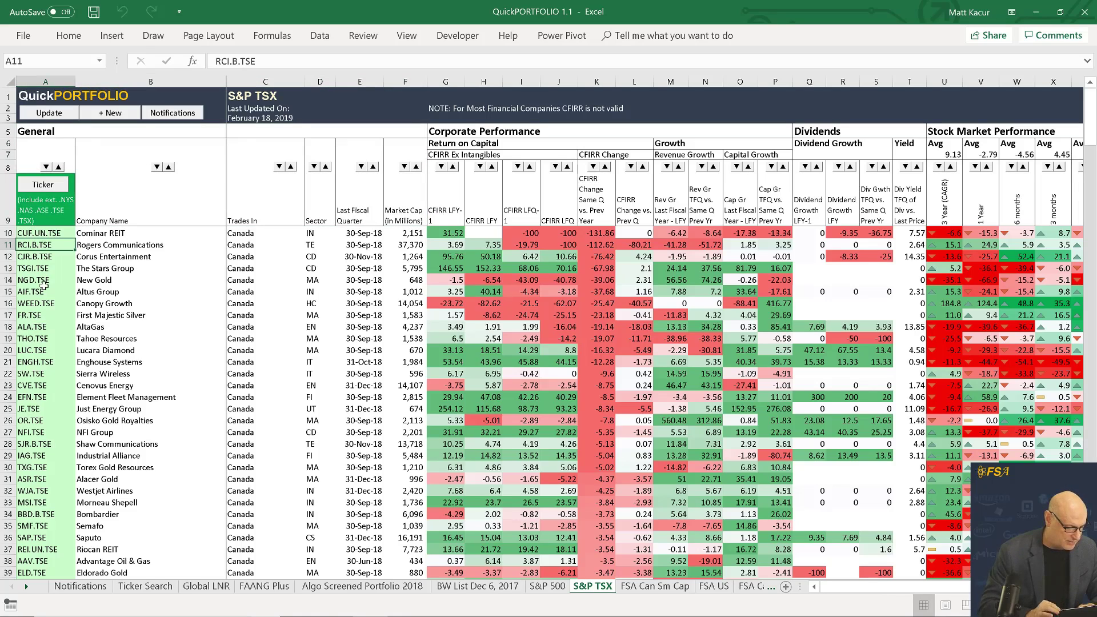
{"action": "left_click", "coordinate": [171, 202]}
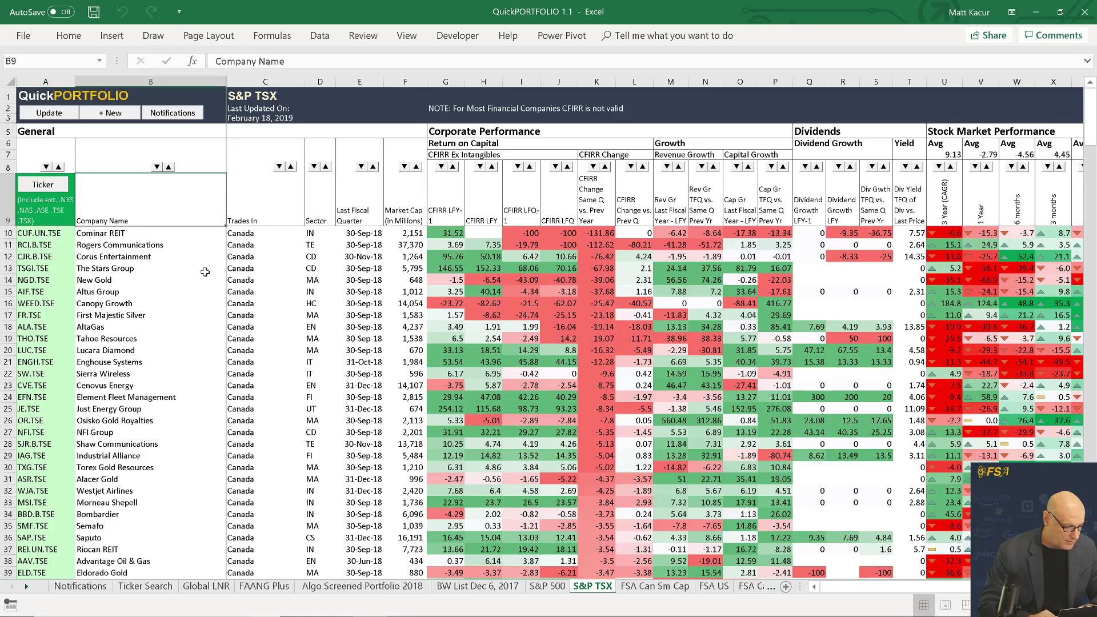
{"action": "key", "text": "Right"}
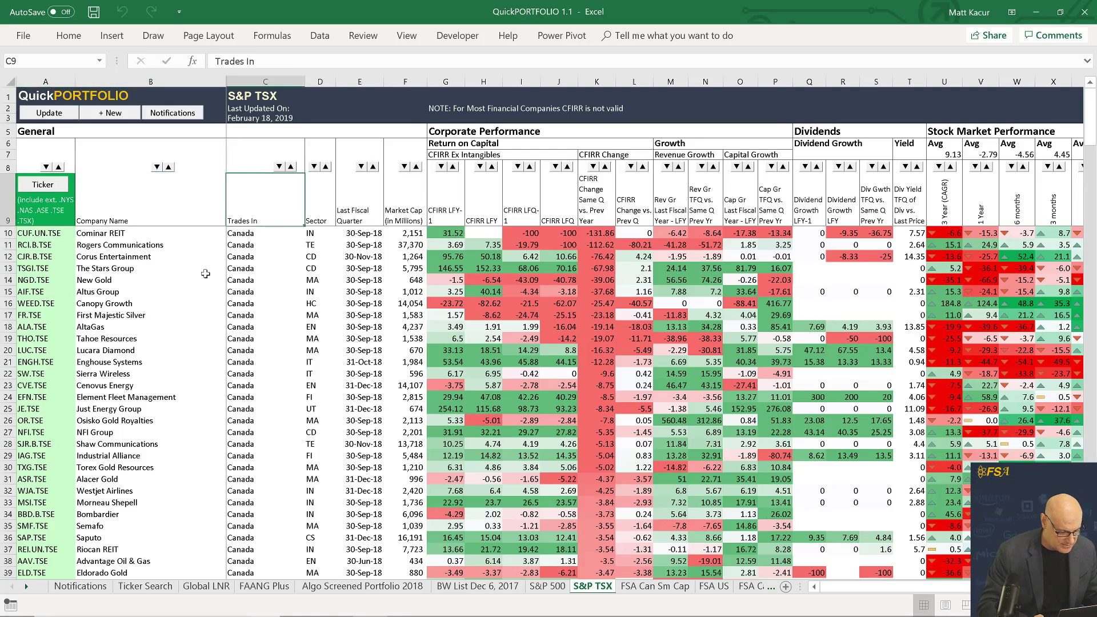
{"action": "key", "text": "Right"}
{"action": "key", "text": "Right"}
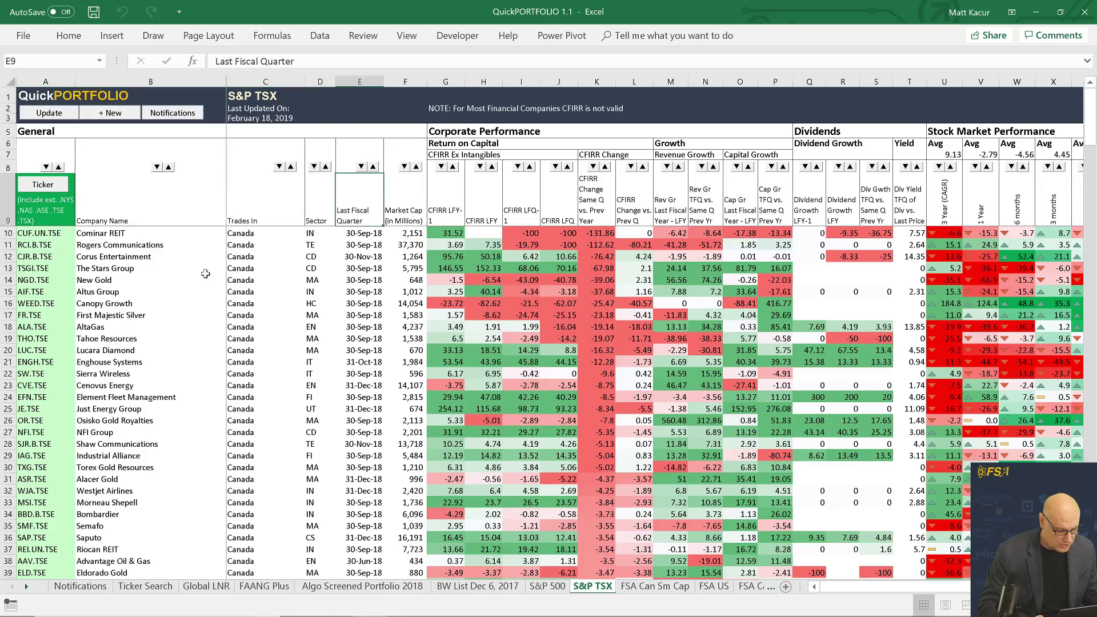
{"action": "key", "text": "Right"}
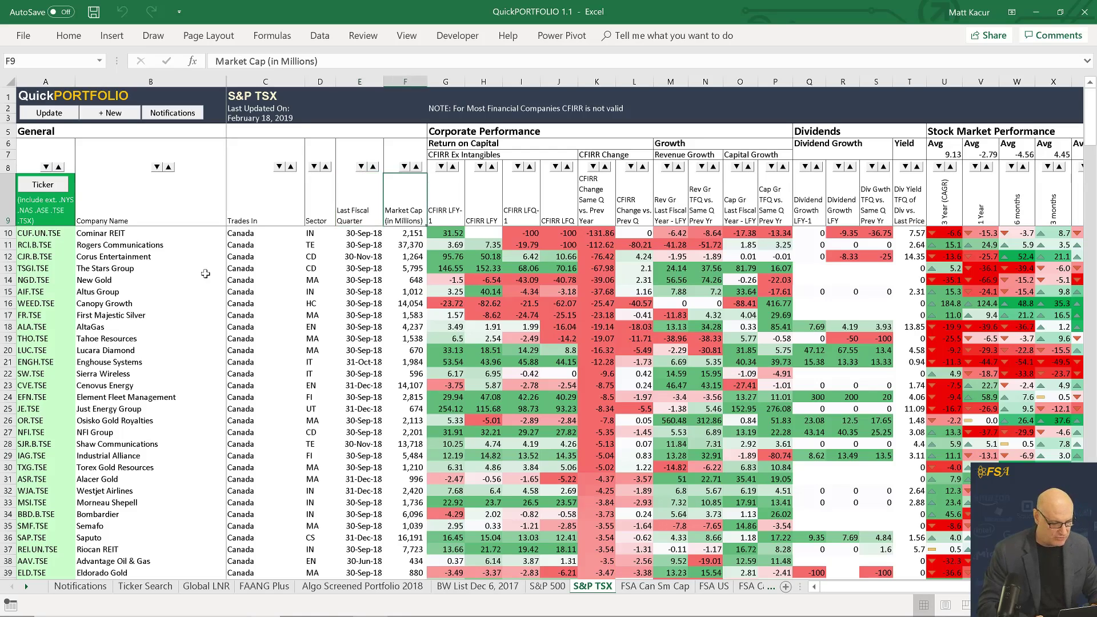
Sort the S&P TSX companies by Last Fiscal Quarter in descending order, newest first.
{"action": "left_click", "coordinate": [362, 166]}
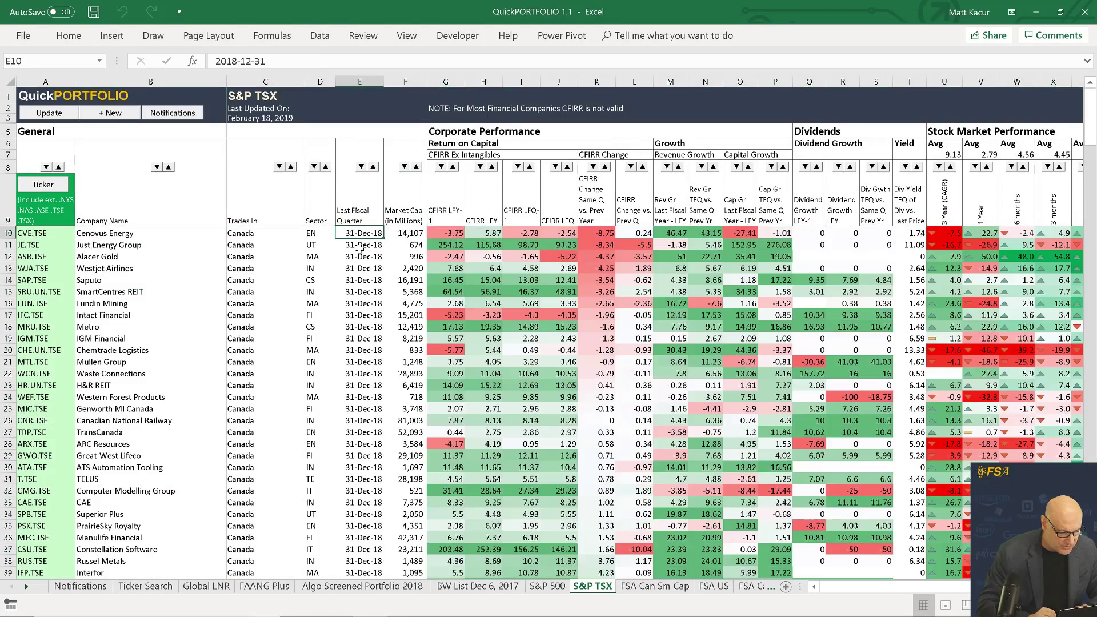
{"action": "left_click", "coordinate": [356, 204]}
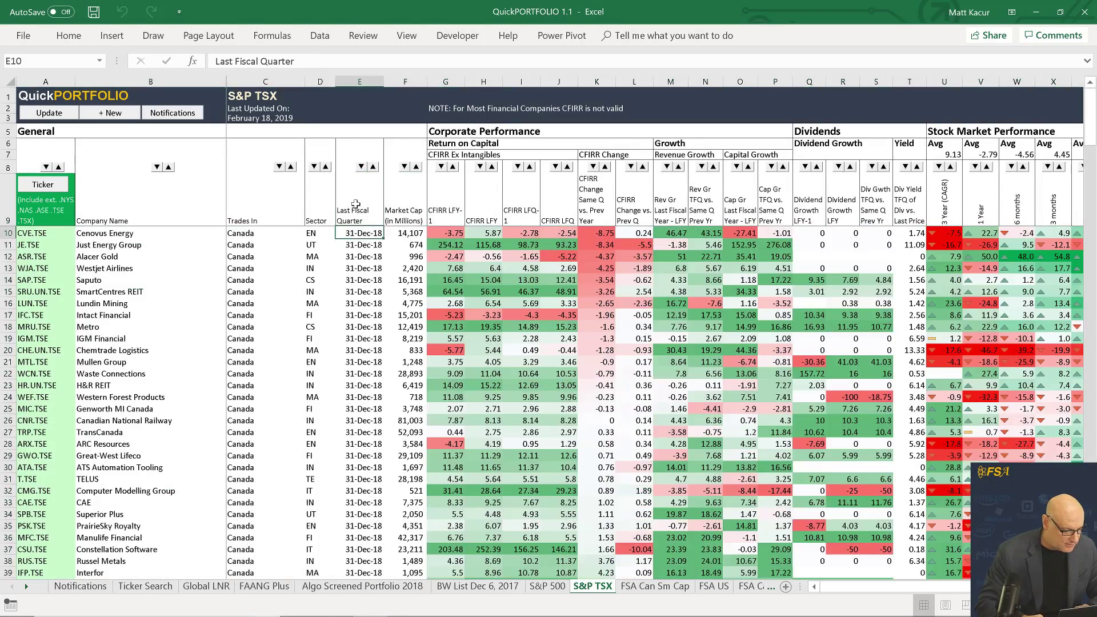
{"action": "key", "text": "Down"}
{"action": "key", "text": "Down"}
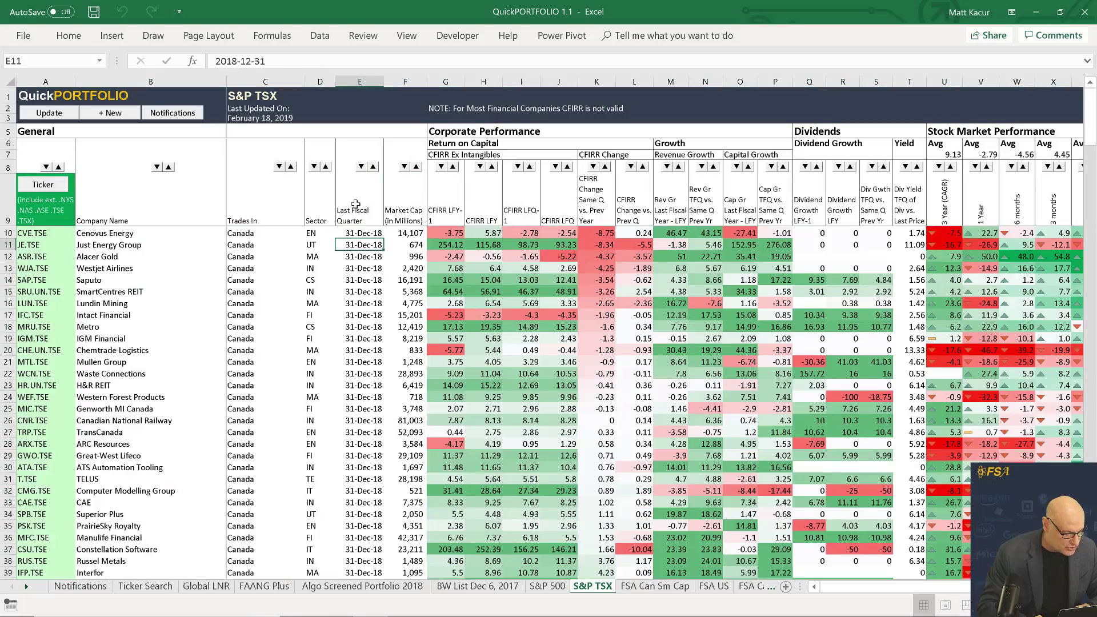
Examine the Last Fiscal Quarter dates down the sorted list to find where the most recent quarter ends.
{"action": "key", "text": "Down"}
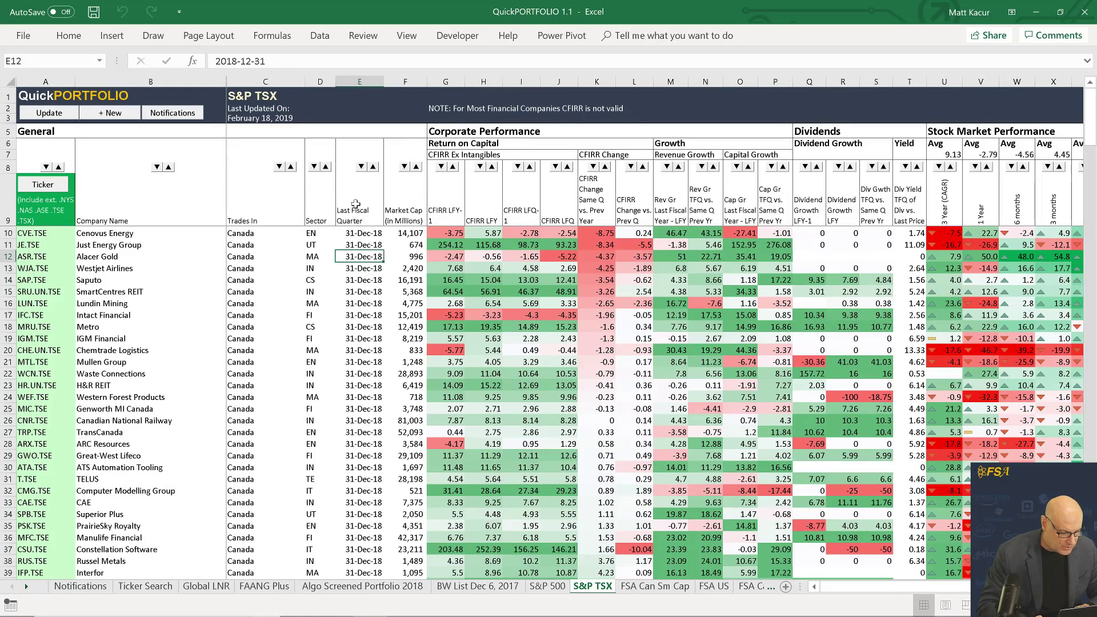
{"action": "key", "text": "Down"}
{"action": "key", "text": "Down"}
{"action": "key", "text": "Down"}
{"action": "key", "text": "Down"}
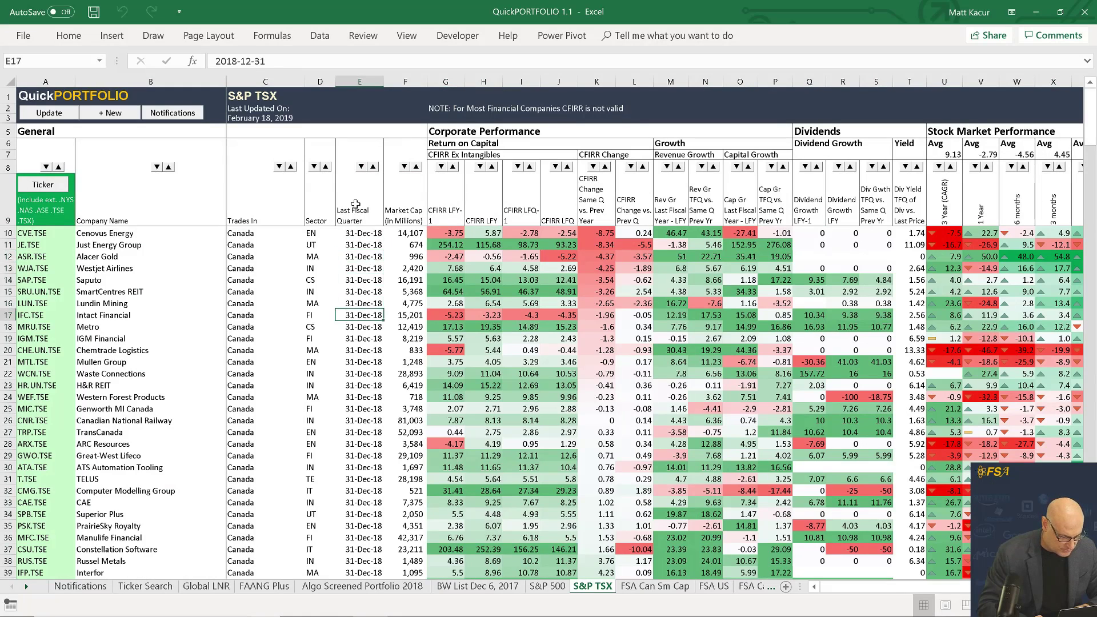
{"action": "key", "text": "Down"}
{"action": "key", "text": "Down"}
{"action": "key", "text": "Down"}
{"action": "key", "text": "Down"}
{"action": "key", "text": "Down"}
{"action": "key", "text": "Down"}
{"action": "key", "text": "Down"}
{"action": "key", "text": "Down"}
{"action": "key", "text": "Down"}
{"action": "key", "text": "Down"}
{"action": "key", "text": "Down"}
{"action": "key", "text": "Down"}
{"action": "key", "text": "Down"}
{"action": "key", "text": "Down"}
{"action": "key", "text": "Down"}
{"action": "key", "text": "Down"}
{"action": "key", "text": "Down"}
{"action": "key", "text": "Down"}
{"action": "key", "text": "Down"}
{"action": "key", "text": "Down"}
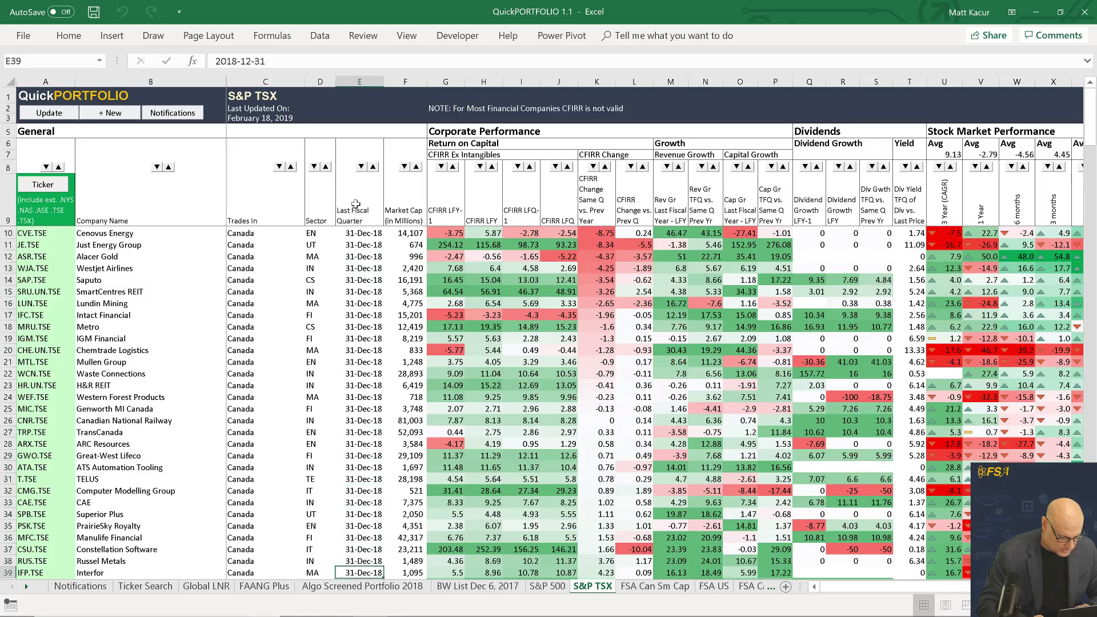
{"action": "key", "text": "Down"}
{"action": "key", "text": "Down"}
{"action": "key", "text": "Down"}
{"action": "key", "text": "Down"}
{"action": "key", "text": "Down"}
{"action": "key", "text": "Down"}
{"action": "key", "text": "Down"}
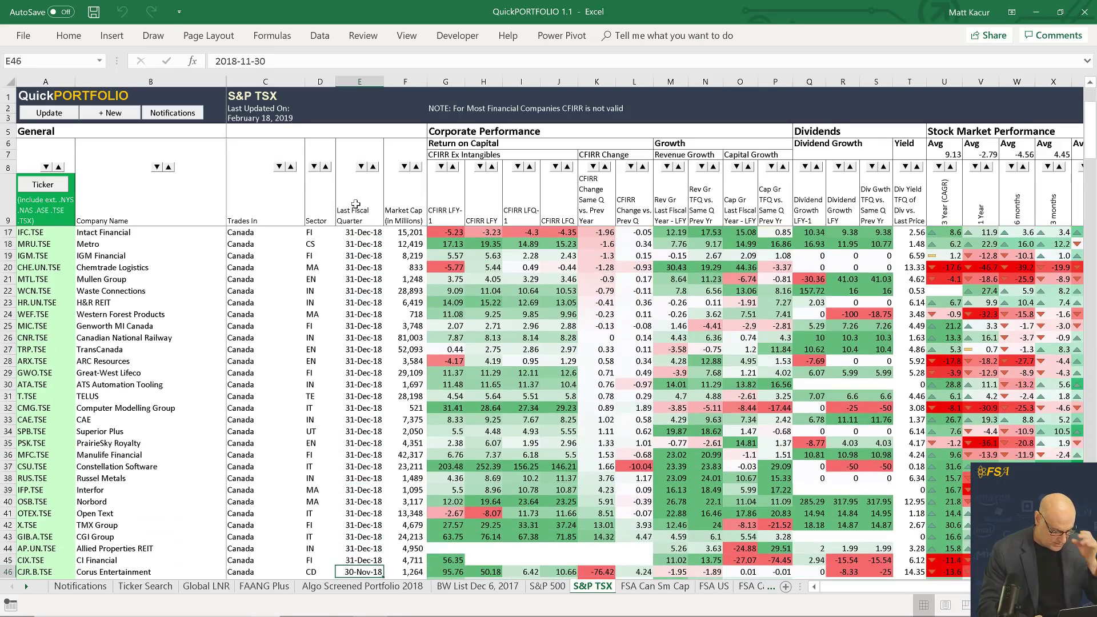
{"action": "key", "text": "Down"}
{"action": "key", "text": "Down"}
{"action": "key", "text": "Down"}
{"action": "key", "text": "Down"}
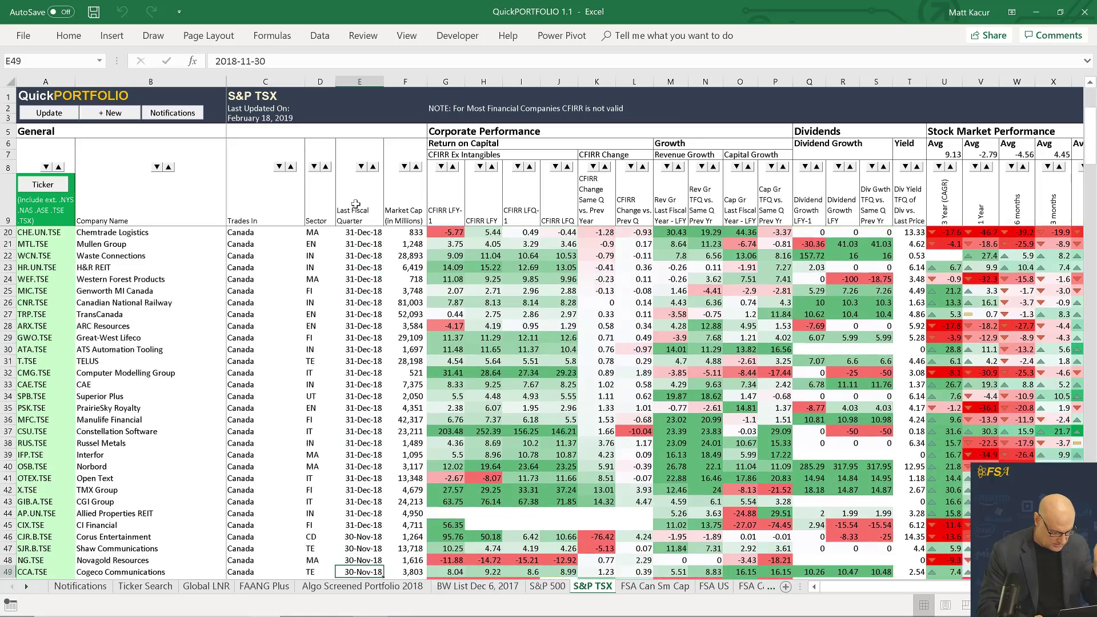
{"action": "key", "text": "Up"}
{"action": "key", "text": "Up"}
{"action": "key", "text": "Up"}
{"action": "key", "text": "Up"}
{"action": "key", "text": "Up"}
{"action": "key", "text": "Up"}
{"action": "key", "text": "Up"}
{"action": "key", "text": "Down"}
{"action": "key", "text": "Down"}
{"action": "key", "text": "Down"}
{"action": "key", "text": "Down"}
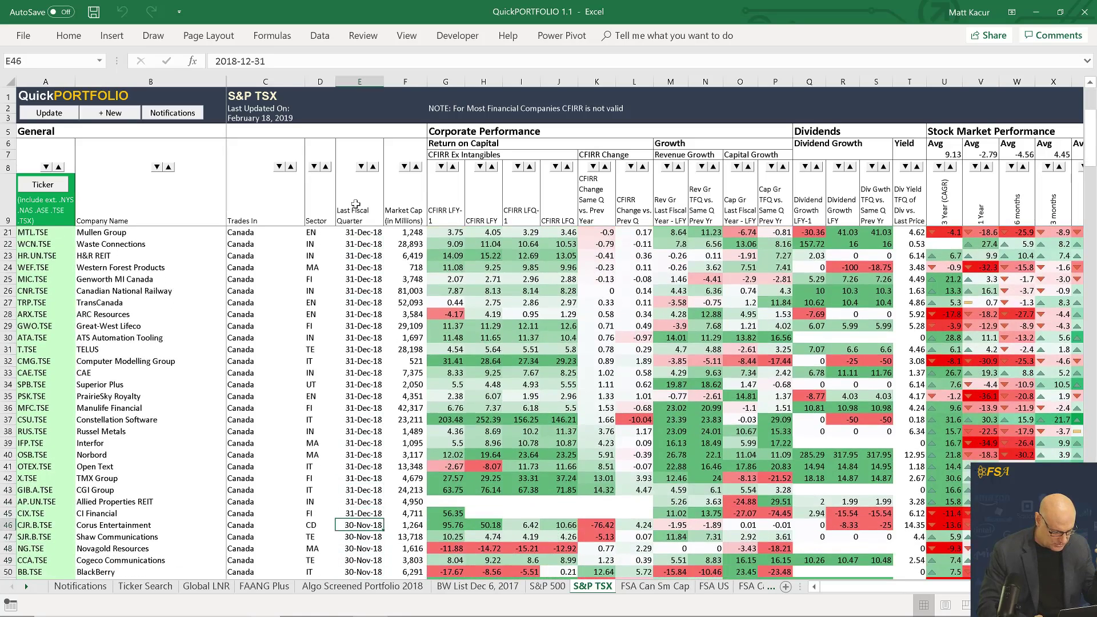
Go back up the Last Fiscal Quarter column to the header row and select the Market Cap heading.
{"action": "key", "text": "Up"}
{"action": "key", "text": "Up"}
{"action": "key", "text": "Up"}
{"action": "key", "text": "Up"}
{"action": "key", "text": "Up"}
{"action": "key", "text": "Up"}
{"action": "key", "text": "Up"}
{"action": "key", "text": "Up"}
{"action": "key", "text": "Up"}
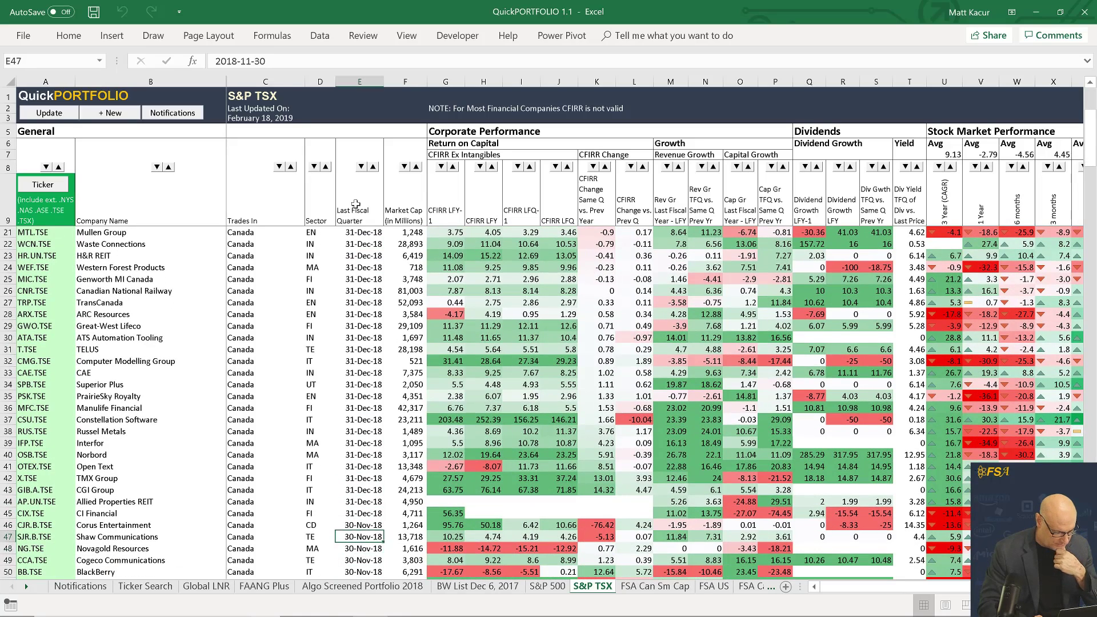
{"action": "key", "text": "Up"}
{"action": "key", "text": "Up"}
{"action": "key", "text": "Up"}
{"action": "key", "text": "Up"}
{"action": "key", "text": "Up"}
{"action": "key", "text": "Up"}
{"action": "key", "text": "Up"}
{"action": "key", "text": "Up"}
{"action": "key", "text": "Up"}
{"action": "key", "text": "Up"}
{"action": "key", "text": "Up"}
{"action": "key", "text": "Up"}
{"action": "key", "text": "Up"}
{"action": "key", "text": "Up"}
{"action": "key", "text": "Up"}
{"action": "key", "text": "Up"}
{"action": "key", "text": "Up"}
{"action": "key", "text": "Up"}
{"action": "key", "text": "Up"}
{"action": "key", "text": "Up"}
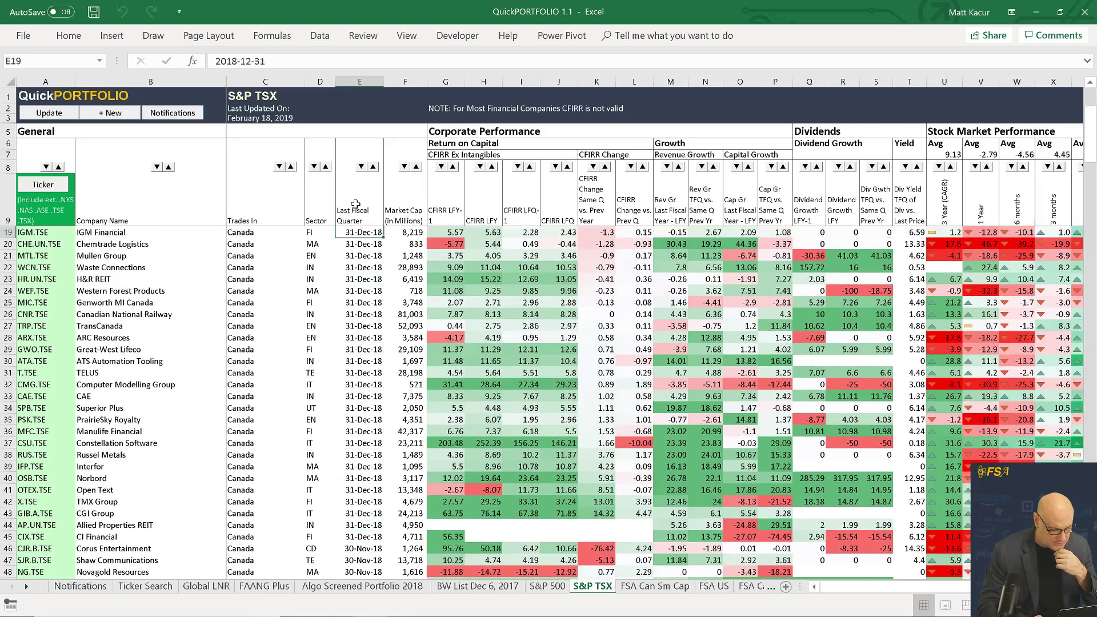
{"action": "key", "text": "Up"}
{"action": "key", "text": "Up"}
{"action": "key", "text": "Up"}
{"action": "key", "text": "Up"}
{"action": "key", "text": "Up"}
{"action": "key", "text": "Right"}
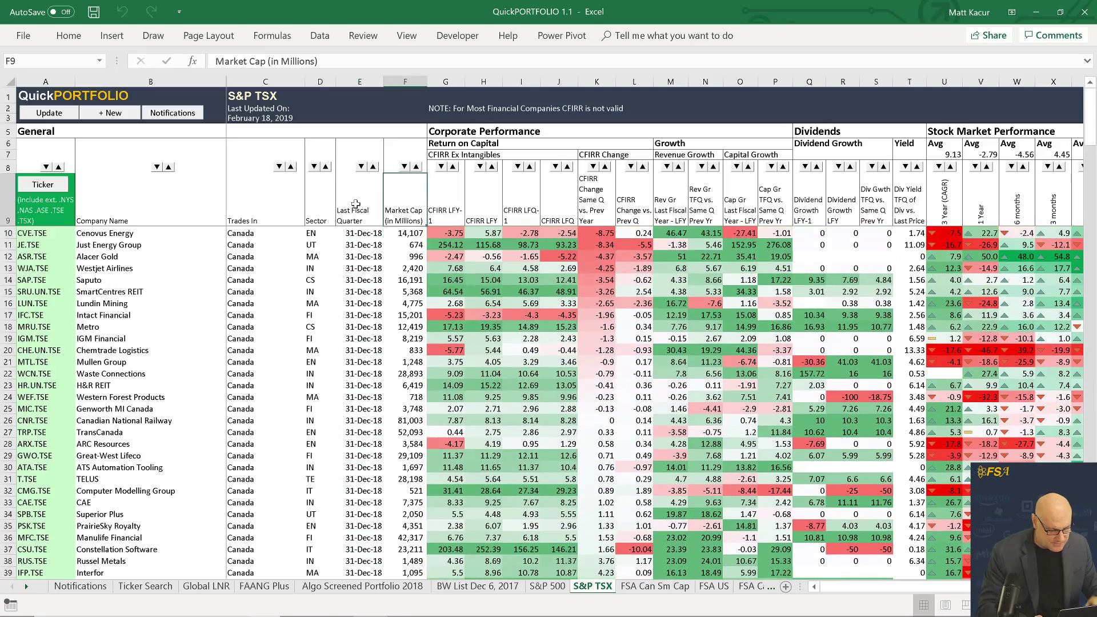
Select the whole Corporate Performance header block, from the CFIRR LFY-1 column through the last Capital Growth column.
{"action": "key", "text": "Up"}
{"action": "key", "text": "Up"}
{"action": "key", "text": "Up"}
{"action": "key", "text": "Right"}
{"action": "key", "text": "Up"}
{"action": "key", "text": "shift+Up"}
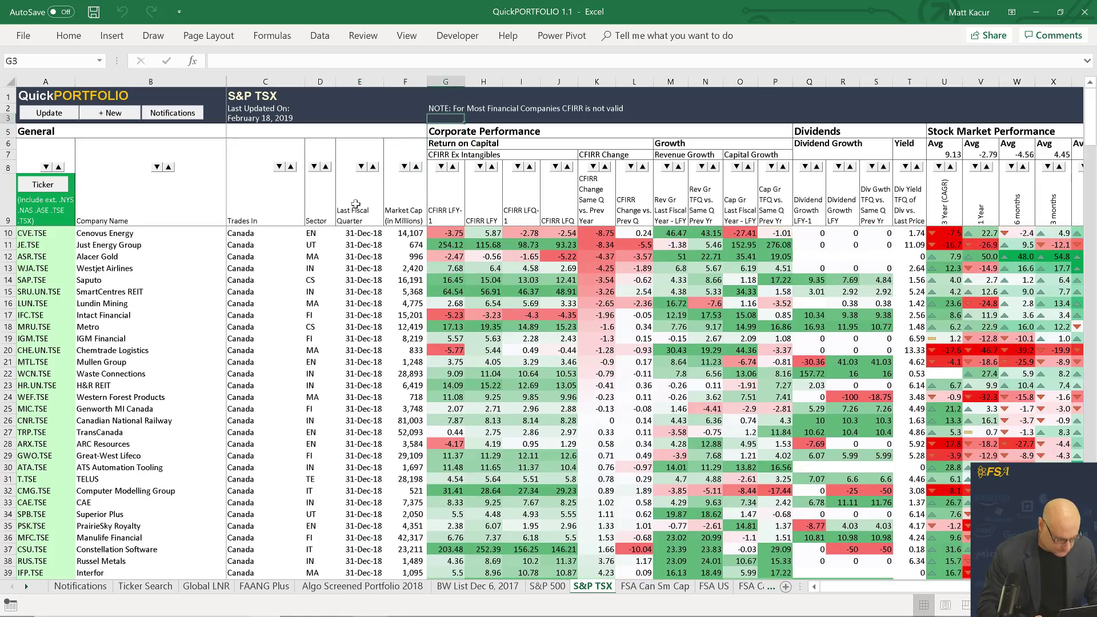
{"action": "key", "text": "shift+Down"}
{"action": "key", "text": "shift+Down"}
{"action": "key", "text": "shift+Down"}
{"action": "key", "text": "shift+Down"}
{"action": "key", "text": "shift+Down"}
{"action": "key", "text": "shift+Down"}
{"action": "key", "text": "shift+Down"}
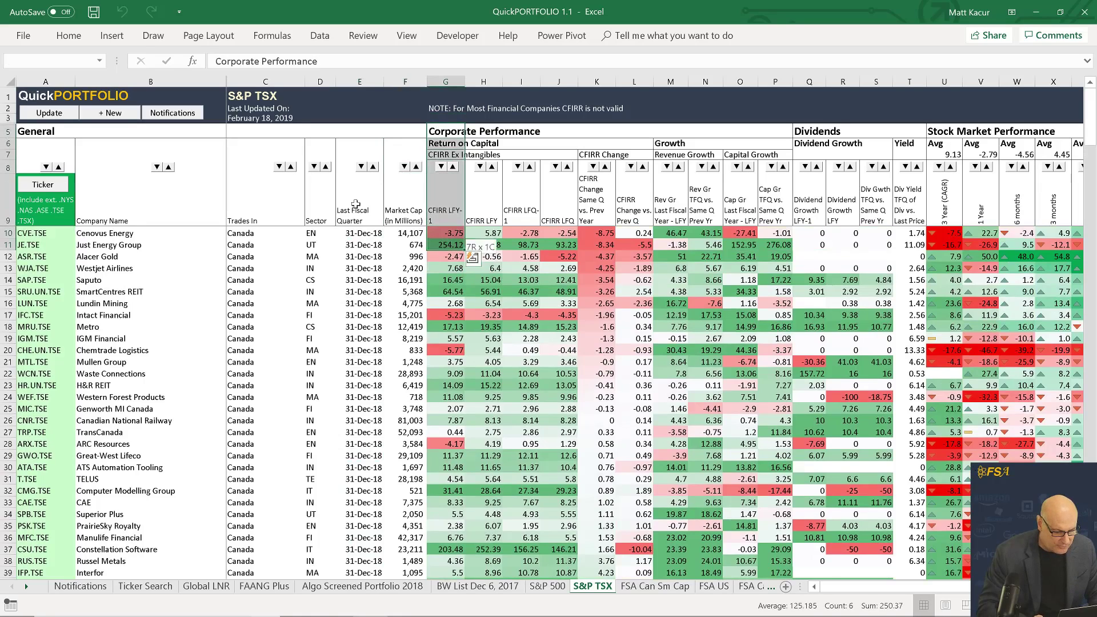
{"action": "key", "text": "shift+Up"}
{"action": "key", "text": "shift+Up"}
{"action": "key", "text": "shift+Right"}
{"action": "key", "text": "shift+Right"}
{"action": "key", "text": "shift+Right"}
{"action": "key", "text": "shift+Right"}
{"action": "key", "text": "shift+Right"}
{"action": "key", "text": "shift+Right"}
{"action": "key", "text": "shift+Right"}
{"action": "key", "text": "shift+Right"}
{"action": "key", "text": "shift+Right"}
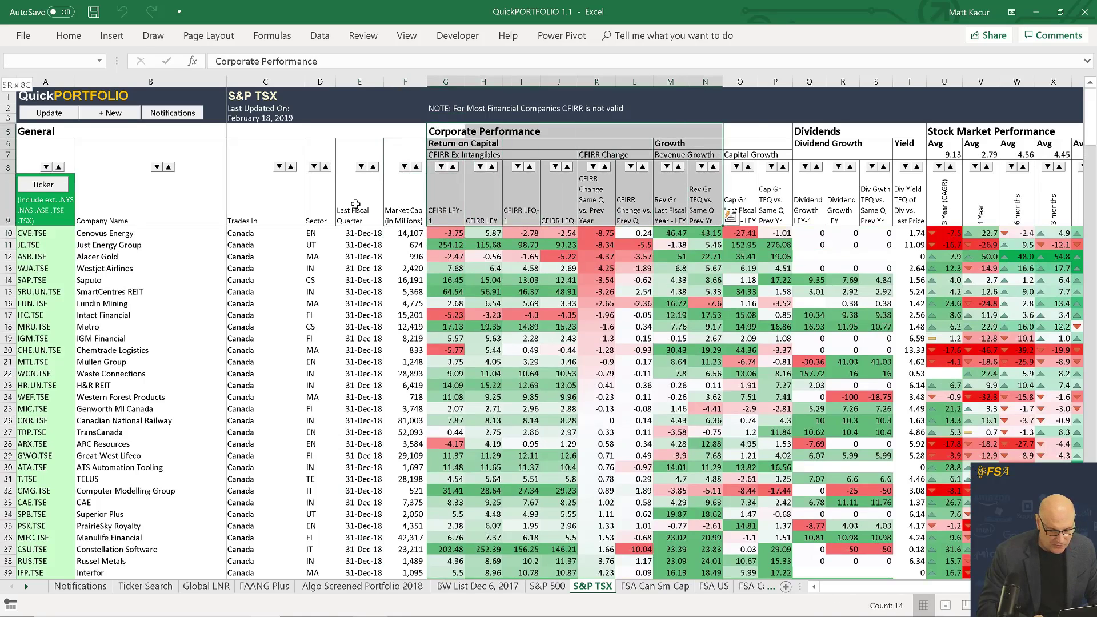
{"action": "key", "text": "shift+Right"}
{"action": "key", "text": "shift+Left"}
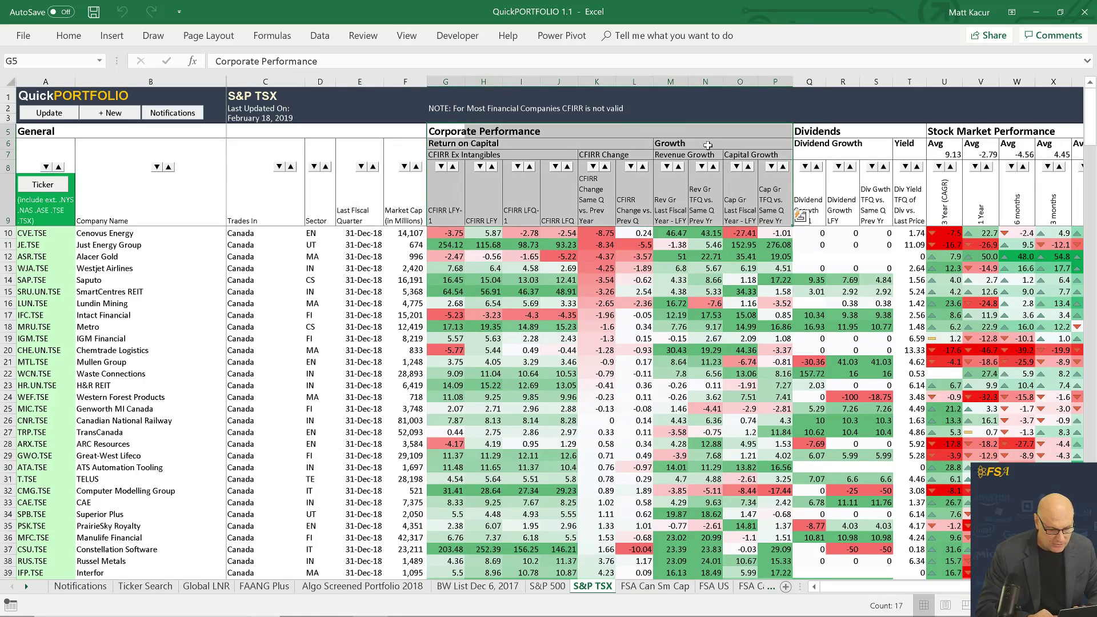
Review the four CFIRR Ex Intangibles headings: CFIRR LFY-1, CFIRR LFY, CFIRR LFQ-1 and CFIRR LFQ.
{"action": "left_click_drag", "start_coordinate": [455, 216], "coordinate": [550, 203]}
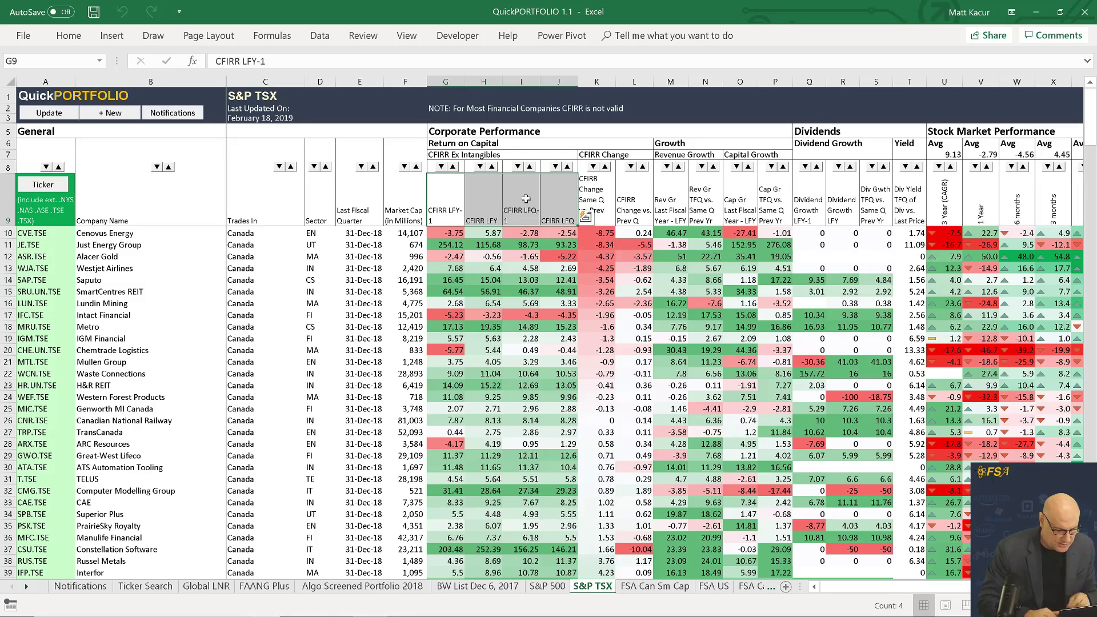
{"action": "left_click", "coordinate": [549, 211]}
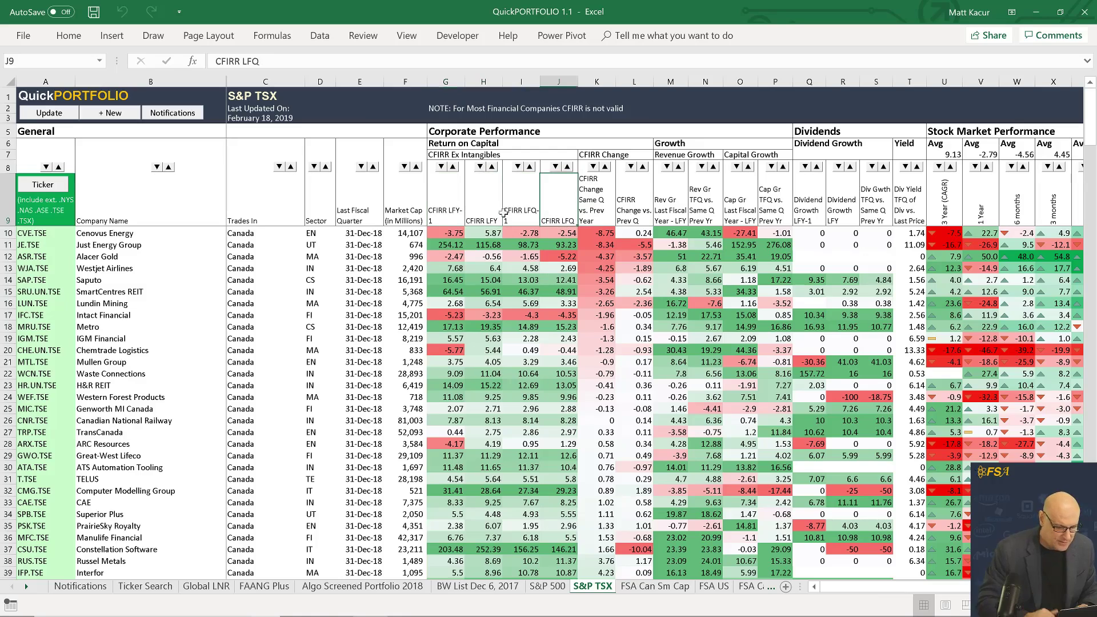
{"action": "left_click", "coordinate": [525, 203]}
{"action": "left_click", "coordinate": [479, 212]}
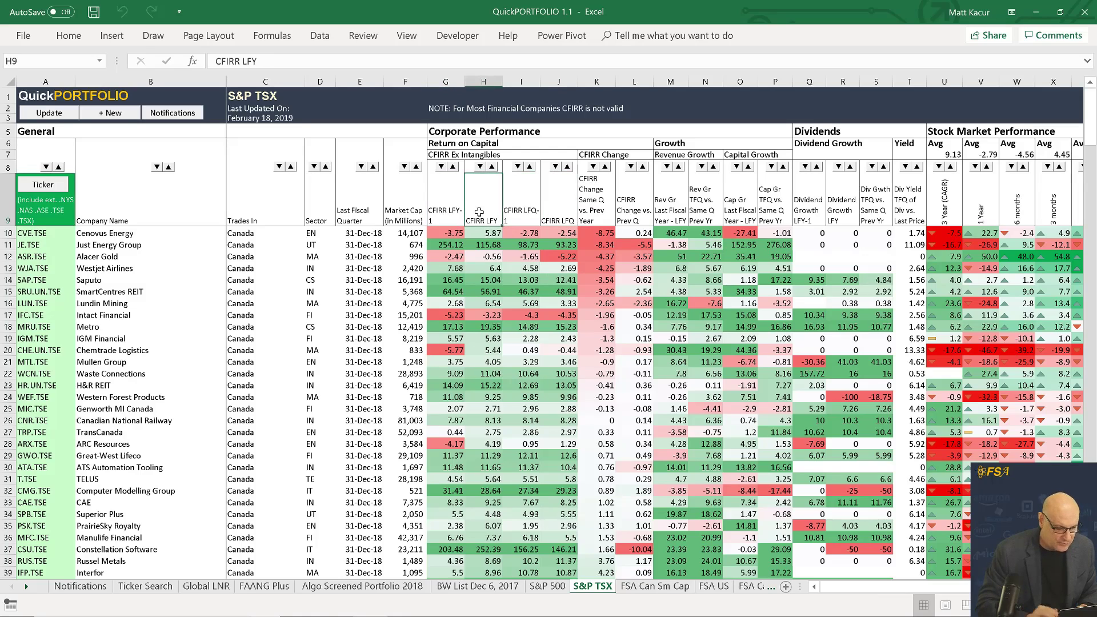
{"action": "left_click", "coordinate": [423, 217]}
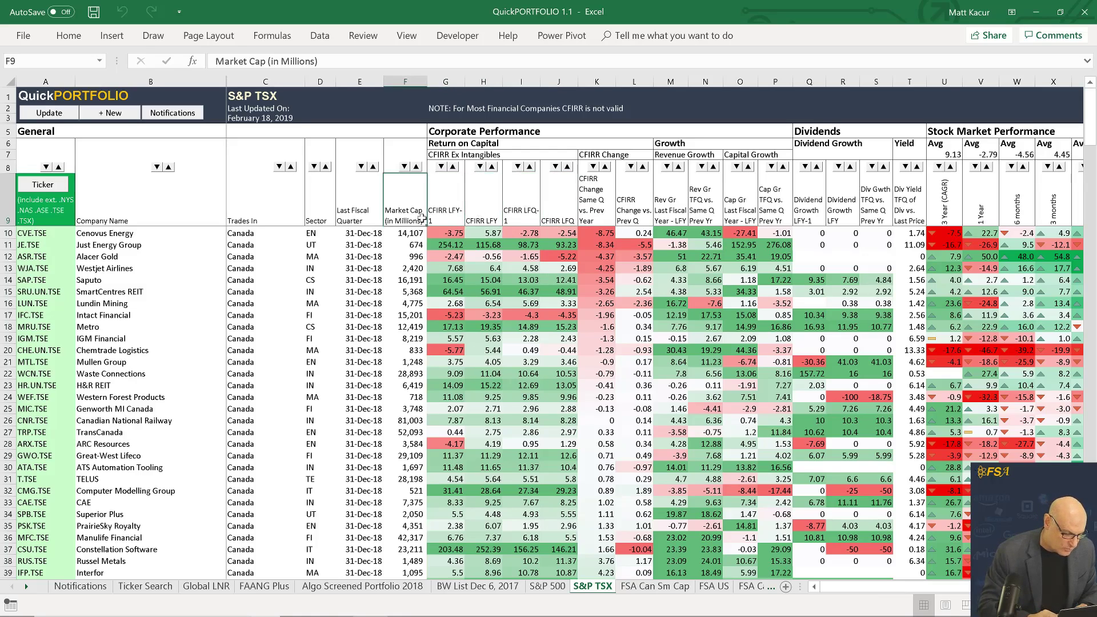
{"action": "left_click", "coordinate": [447, 219]}
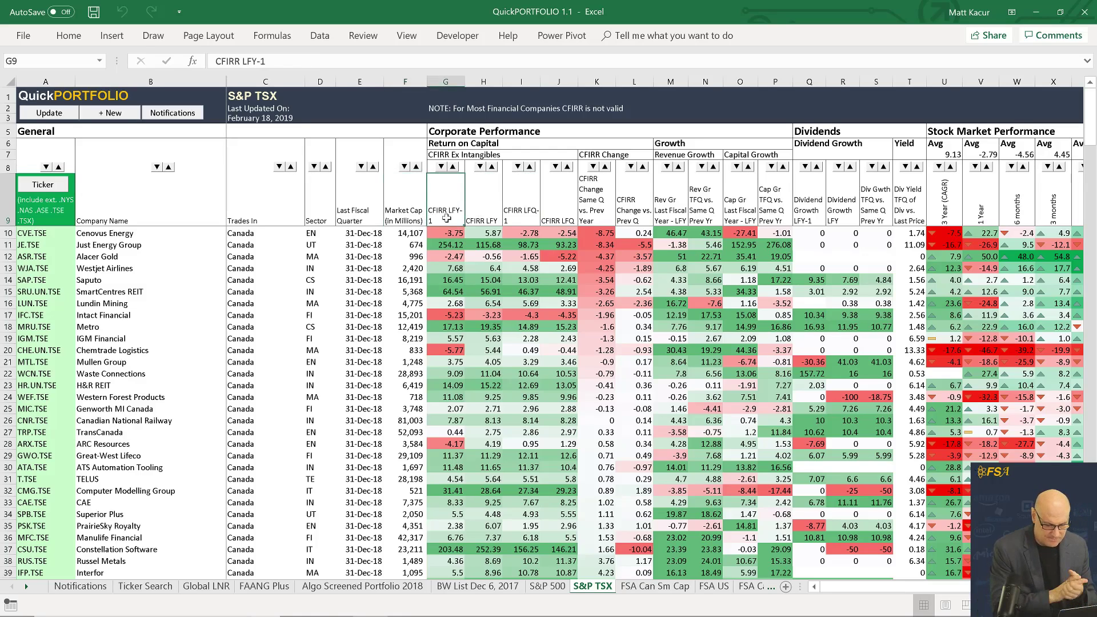
Review the two CFIRR Change headings and compare Cenovus Energy's change versus the previous year and the previous quarter.
{"action": "left_click", "coordinate": [597, 210]}
{"action": "left_click", "coordinate": [631, 216]}
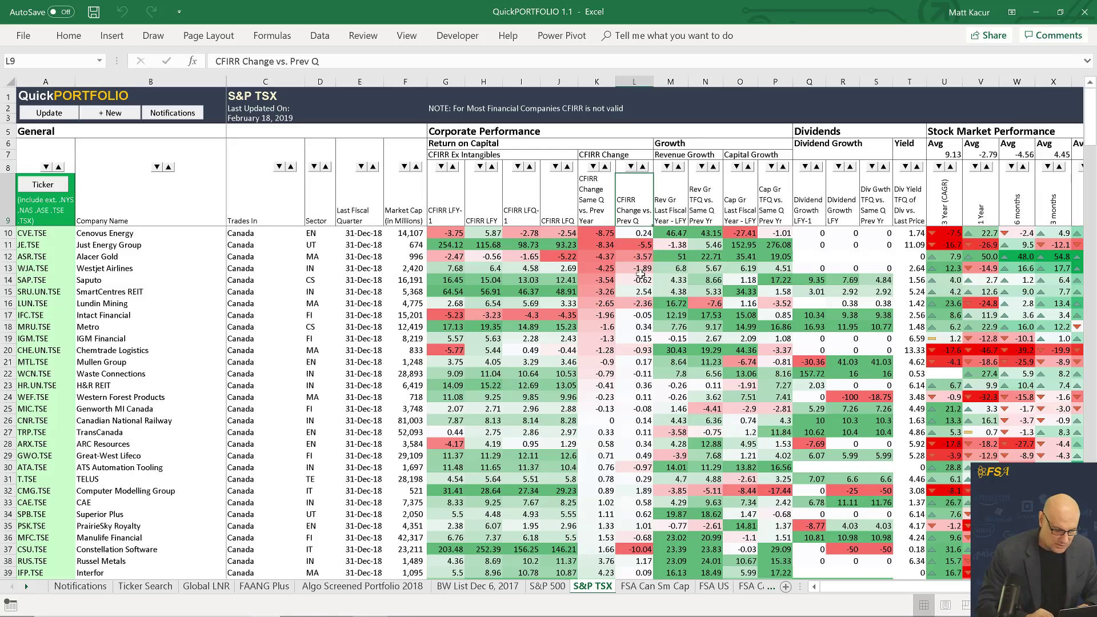
{"action": "left_click", "coordinate": [637, 232]}
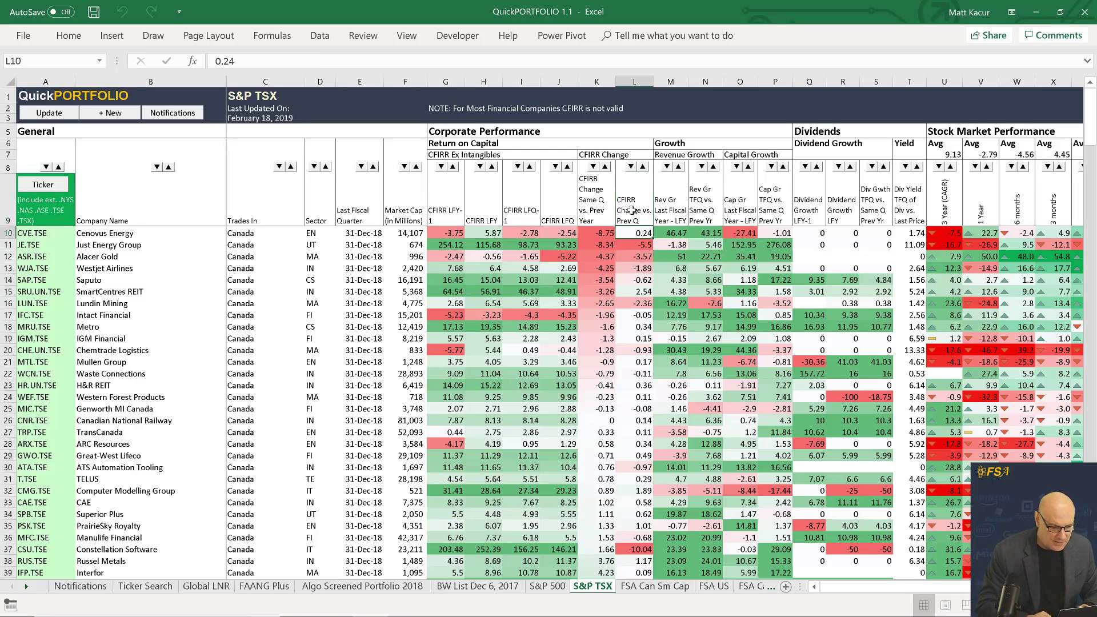
{"action": "left_click", "coordinate": [633, 210]}
{"action": "left_click", "coordinate": [630, 233]}
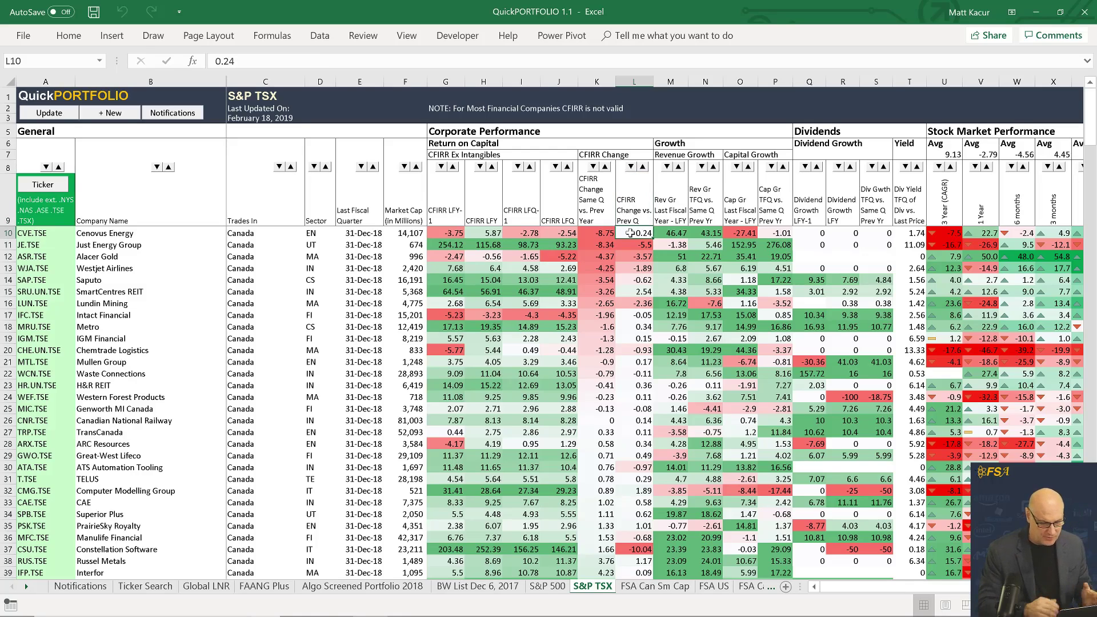
{"action": "left_click", "coordinate": [593, 231]}
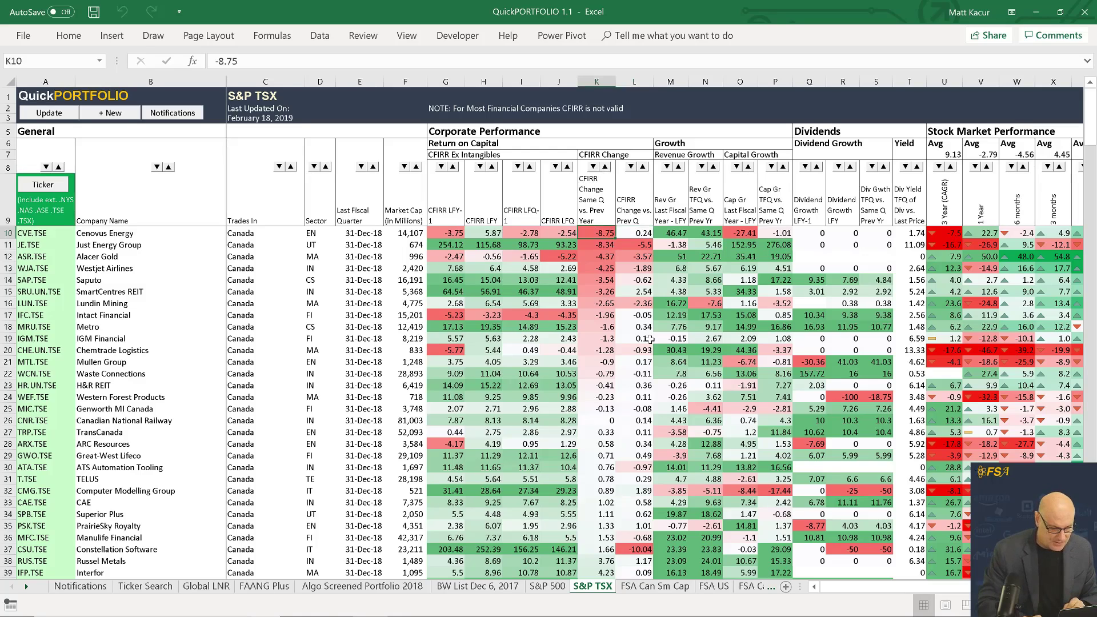
{"action": "key", "text": "Left"}
{"action": "key", "text": "Right"}
{"action": "key", "text": "Right"}
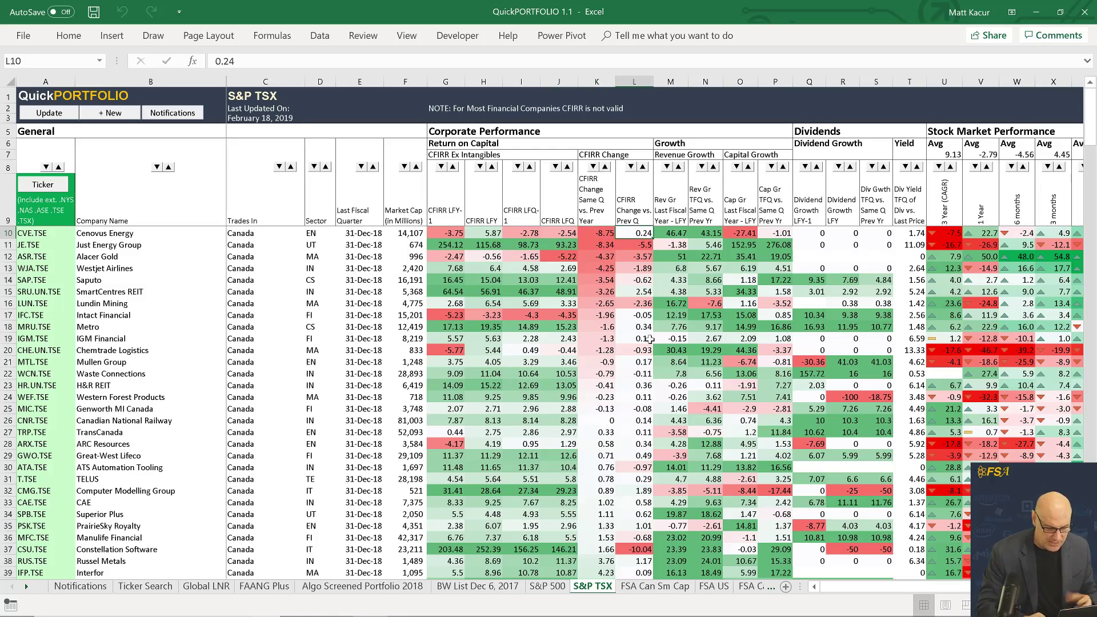
Look across the Growth, Dividends and Stock Market Performance columns as far as the Valuation section.
{"action": "key", "text": "Right"}
{"action": "key", "text": "Right"}
{"action": "key", "text": "Right"}
{"action": "key", "text": "Right"}
{"action": "key", "text": "Left"}
{"action": "key", "text": "Left"}
{"action": "key", "text": "Left"}
{"action": "key", "text": "Left"}
{"action": "key", "text": "Up"}
{"action": "key", "text": "Up"}
{"action": "key", "text": "Right"}
{"action": "key", "text": "Right"}
{"action": "key", "text": "Right"}
{"action": "key", "text": "Right"}
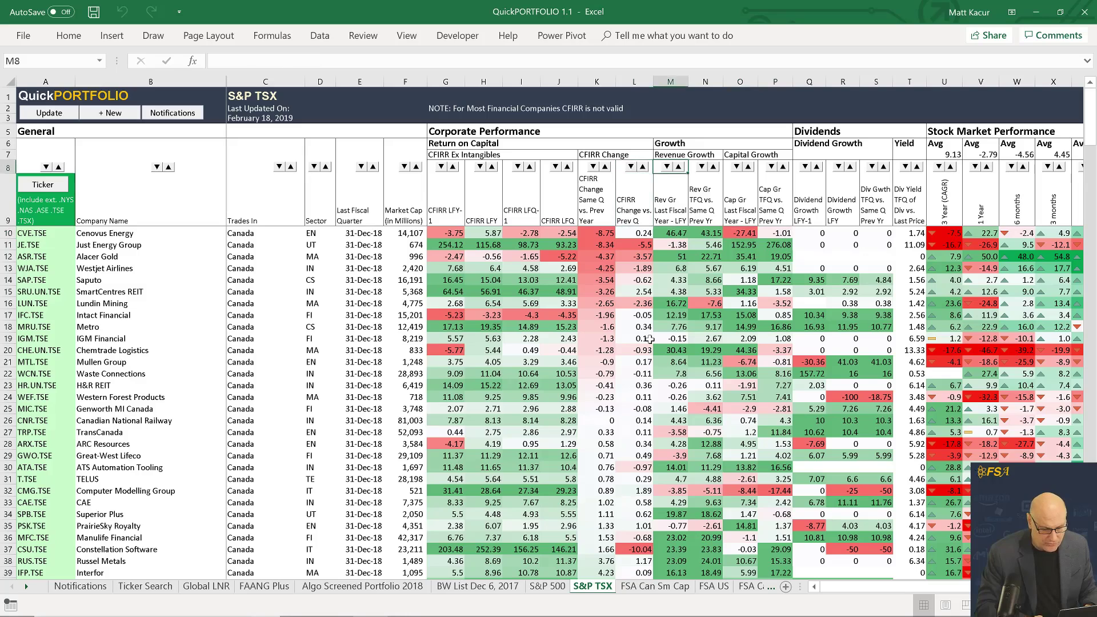
{"action": "key", "text": "Right"}
{"action": "key", "text": "Right"}
{"action": "key", "text": "Right"}
{"action": "key", "text": "Right"}
{"action": "key", "text": "Right"}
{"action": "key", "text": "Right"}
{"action": "key", "text": "Right"}
{"action": "key", "text": "Right"}
{"action": "key", "text": "Right"}
{"action": "key", "text": "Right"}
{"action": "key", "text": "Right"}
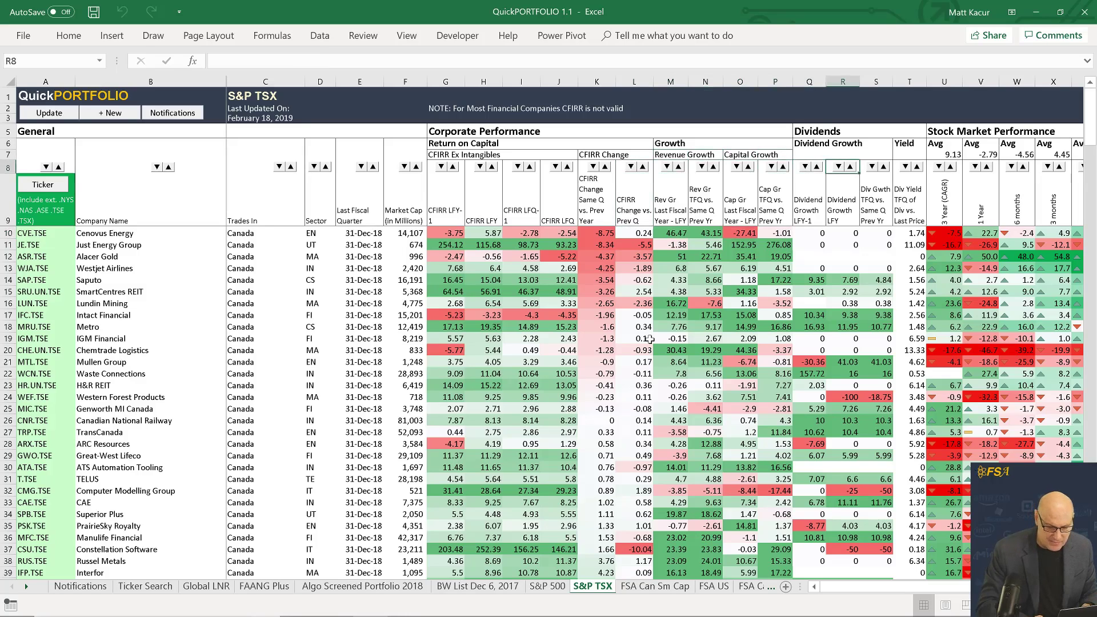
{"action": "key", "text": "Right"}
{"action": "key", "text": "Right"}
{"action": "key", "text": "Right"}
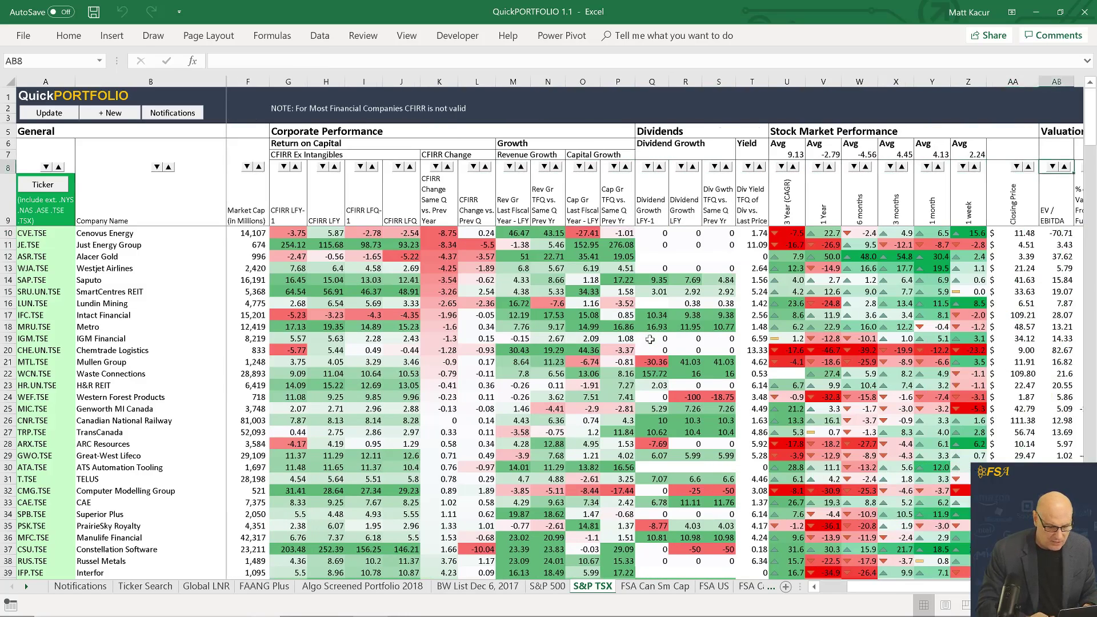
Highlight the Dividends header block, followed by the Stock Market Performance header block and its 6 months heading.
{"action": "left_click_drag", "start_coordinate": [570, 131], "coordinate": [673, 204]}
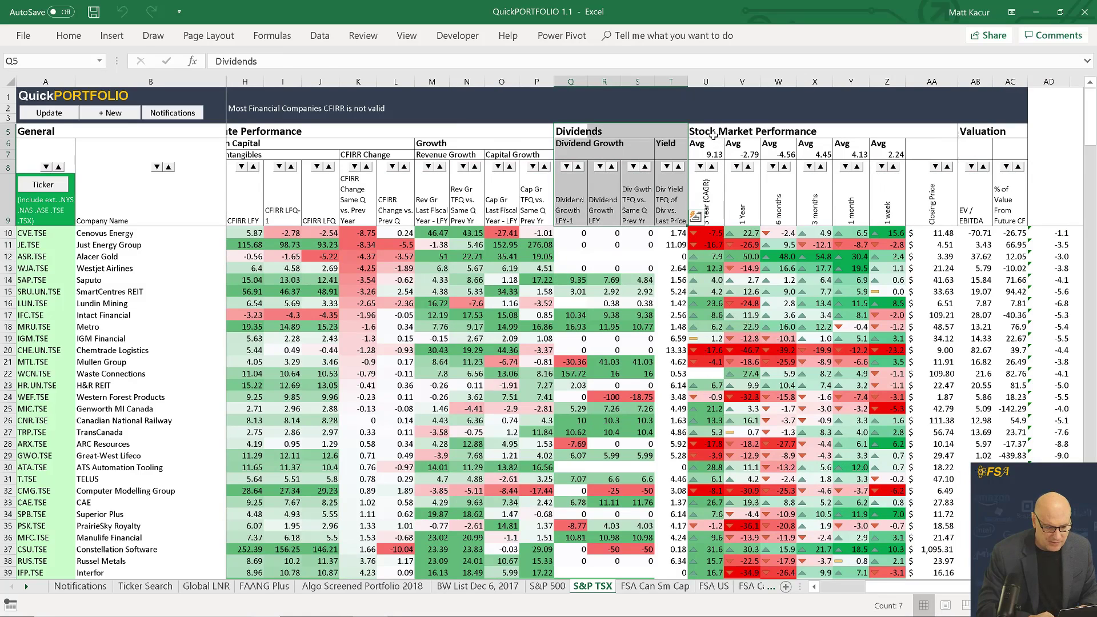
{"action": "left_click_drag", "start_coordinate": [713, 135], "coordinate": [891, 205]}
{"action": "left_click", "coordinate": [779, 207]}
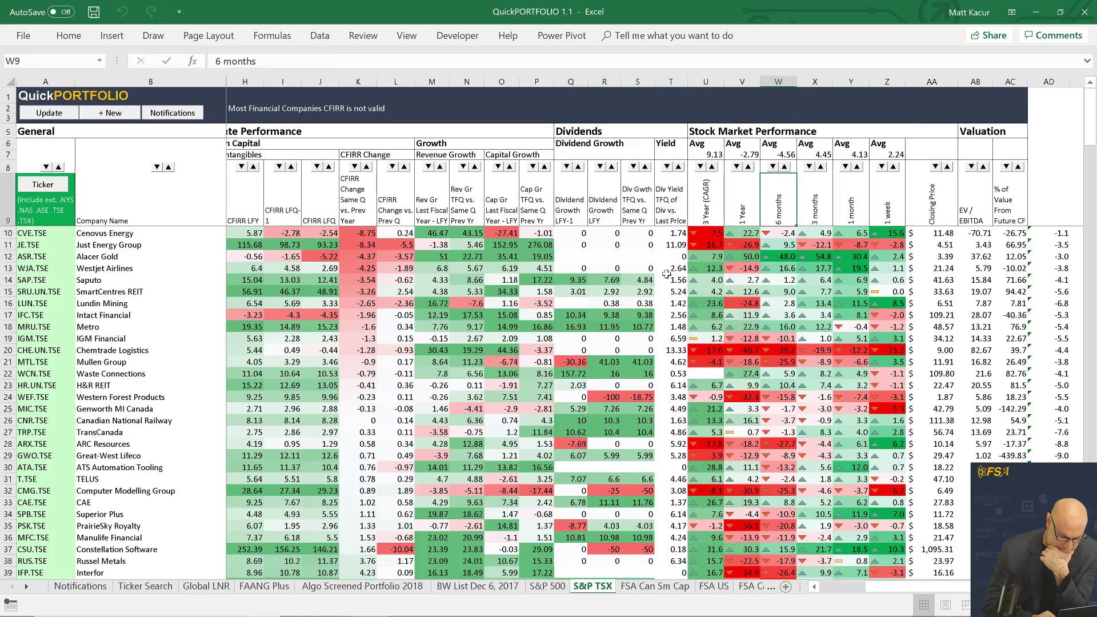
Check the average formula above the 1 Year column and sort the companies by 1 Year performance in descending order.
{"action": "left_click", "coordinate": [745, 154]}
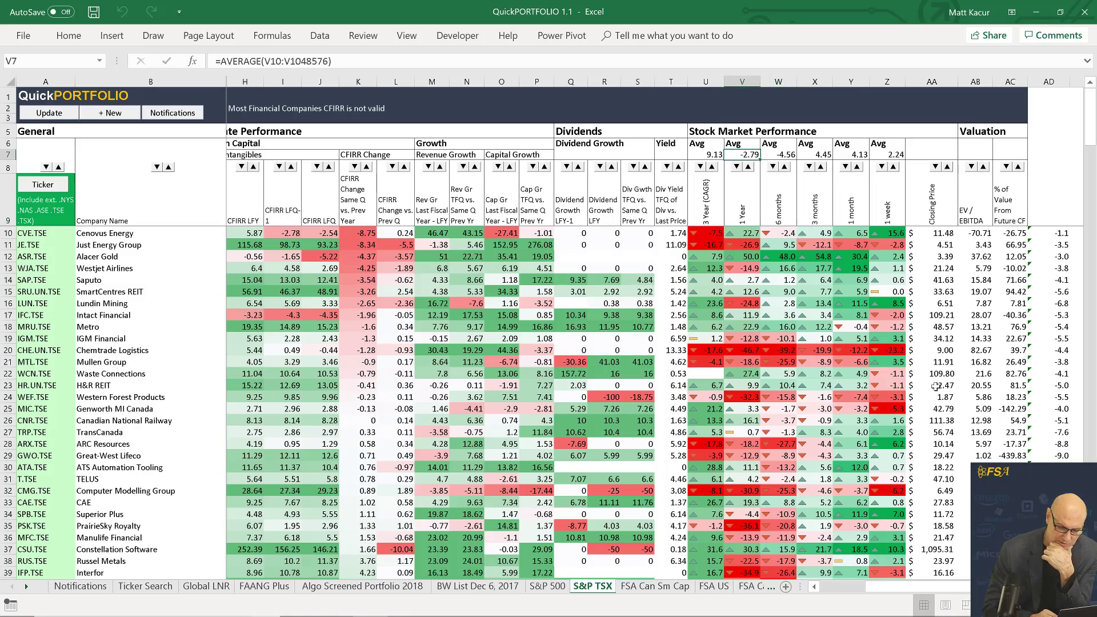
{"action": "left_click", "coordinate": [736, 167]}
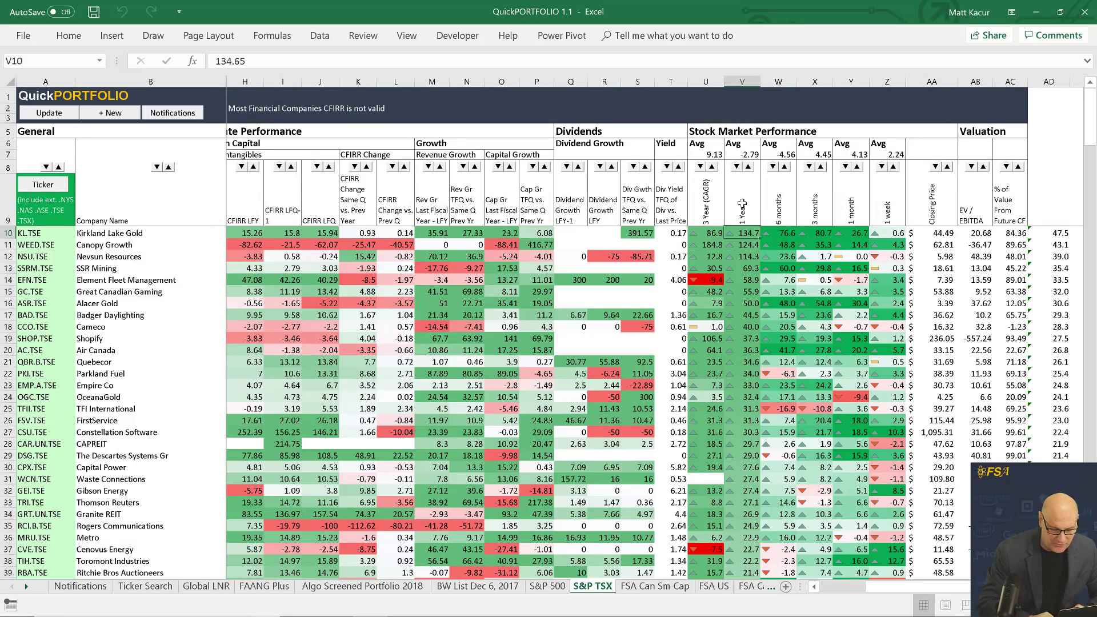
Sort the companies by 1 Year performance in ascending order and look over the worst performers in the first rows.
{"action": "left_click", "coordinate": [750, 167]}
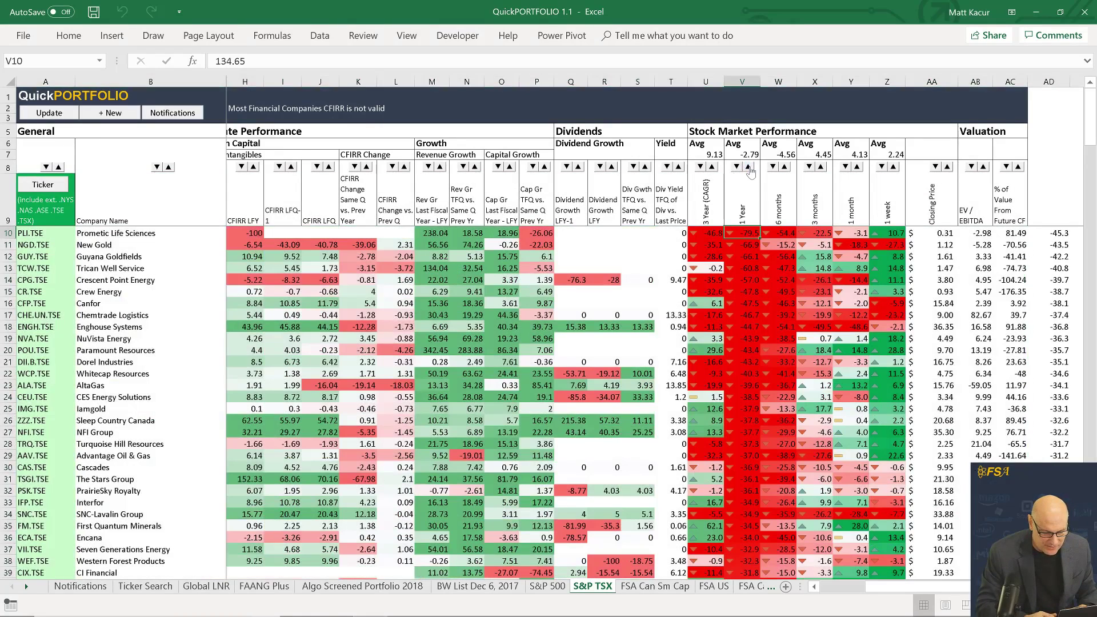
{"action": "key", "text": "Up"}
{"action": "key", "text": "Up"}
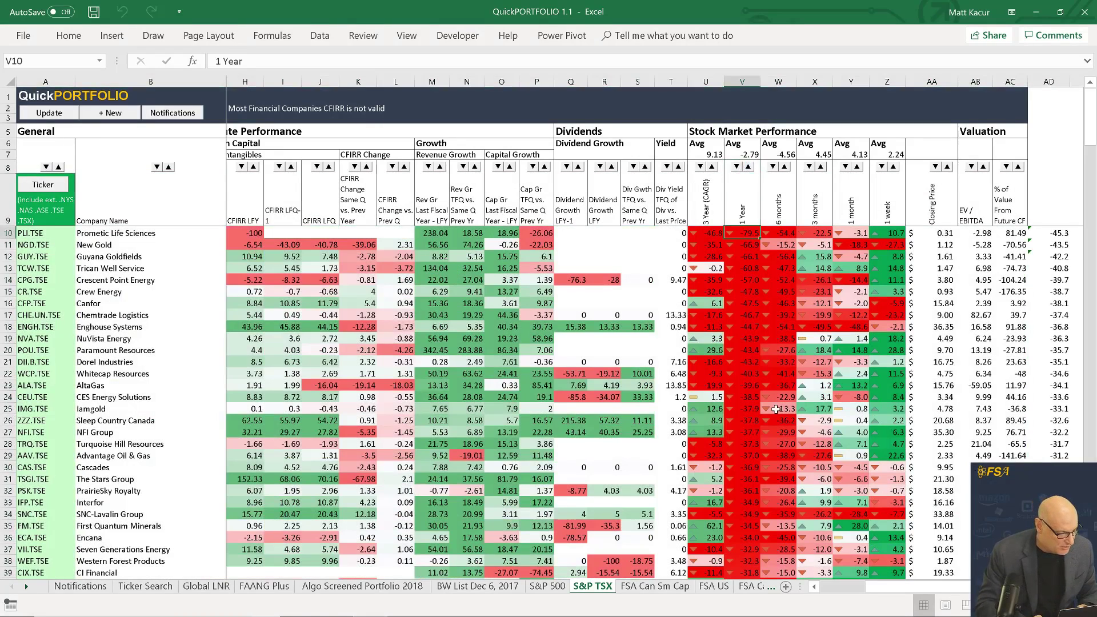
{"action": "key", "text": "Down"}
{"action": "key", "text": "Down"}
{"action": "key", "text": "Down"}
{"action": "key", "text": "Down"}
{"action": "key", "text": "Down"}
{"action": "key", "text": "Up"}
{"action": "key", "text": "Up"}
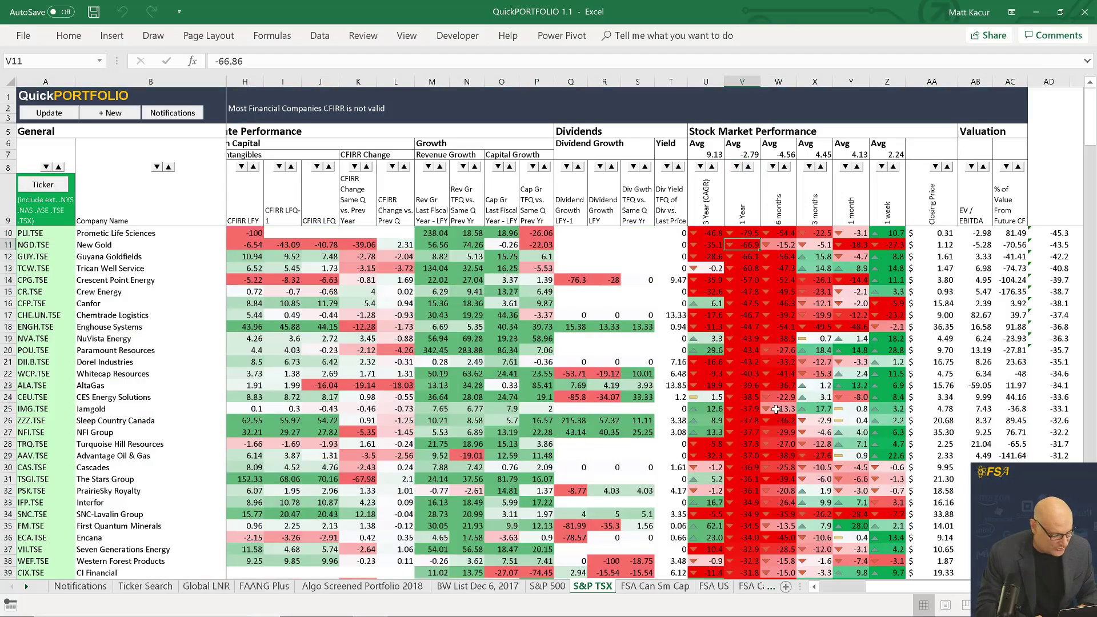
{"action": "key", "text": "Down"}
{"action": "key", "text": "Up"}
{"action": "key", "text": "Up"}
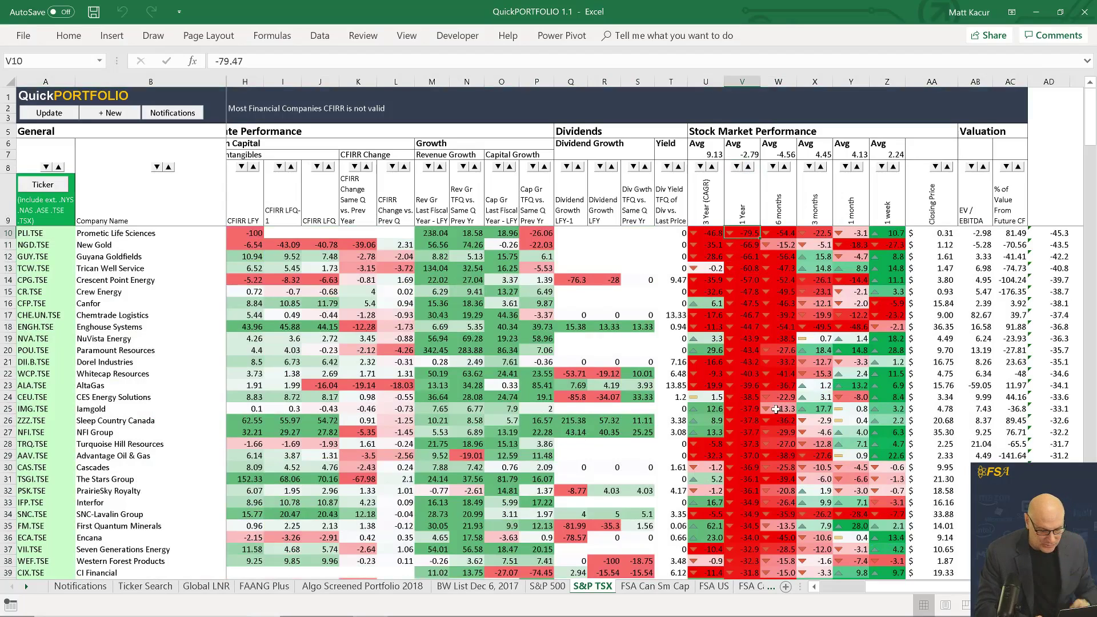
Sort the companies by 1 month performance in descending order and check a 1 week value in the sorted list.
{"action": "left_click", "coordinate": [845, 167]}
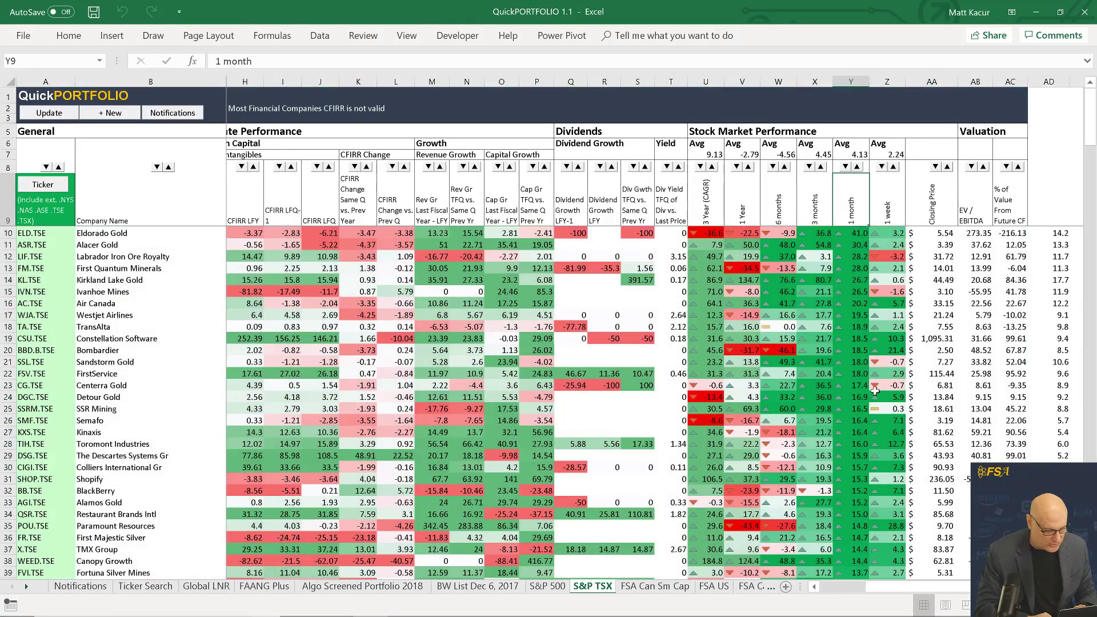
{"action": "left_click", "coordinate": [877, 395]}
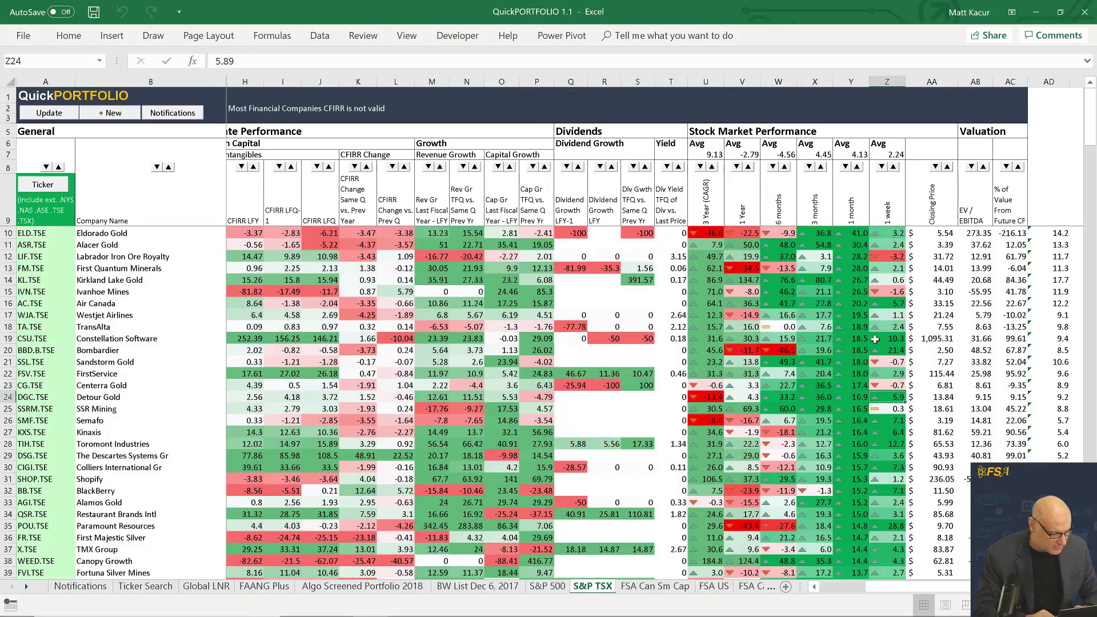
Sort the companies by 1 month performance in ascending order and check the first company's 1 week and Closing Price values.
{"action": "left_click", "coordinate": [858, 167]}
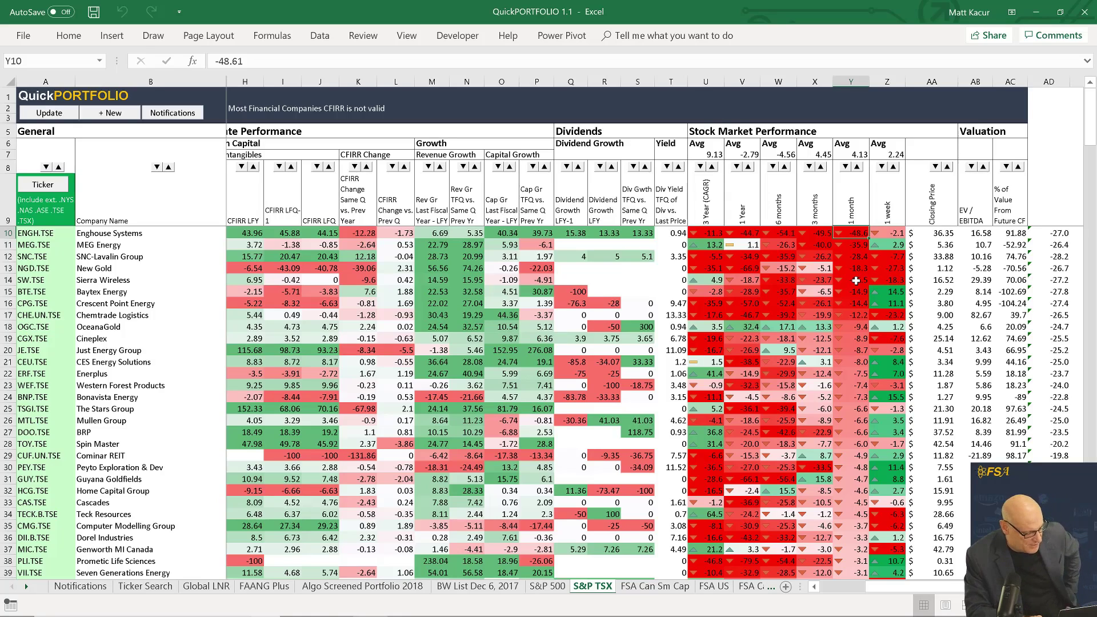
{"action": "key", "text": "Right"}
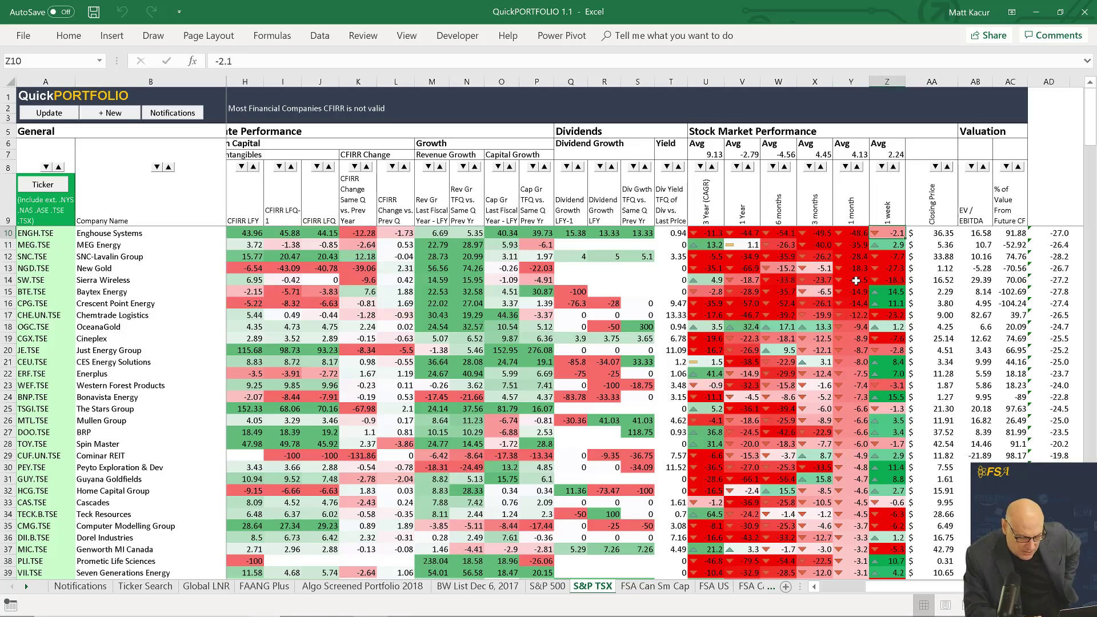
{"action": "key", "text": "Right"}
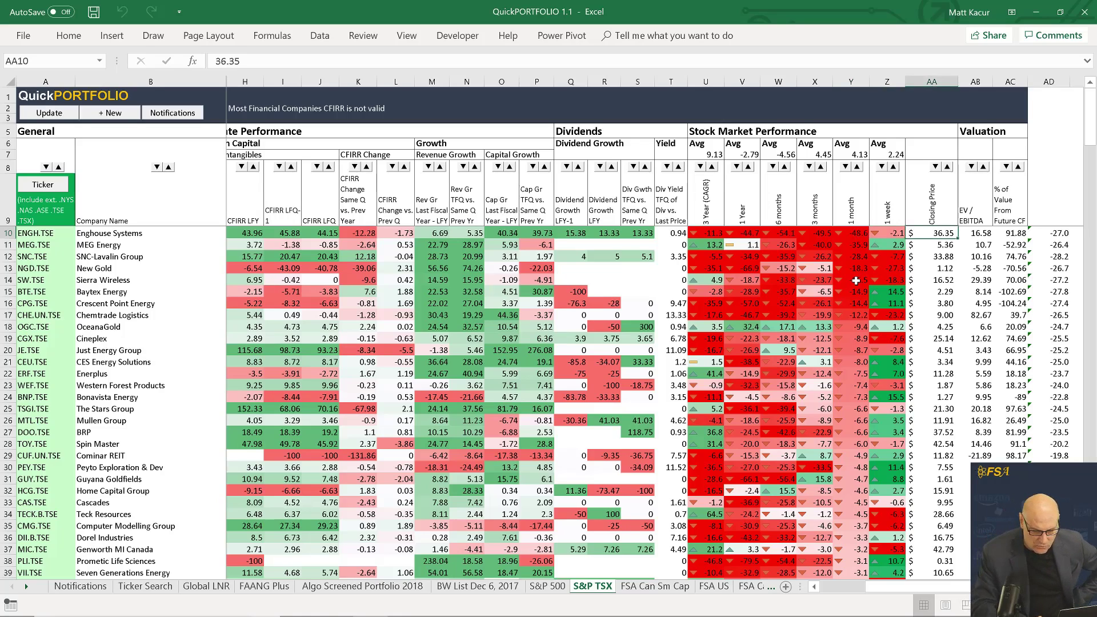
Examine the first company's EV/EBITDA and % of Value From Future CF, plus the unlabelled column beside Valuation.
{"action": "key", "text": "Right"}
{"action": "key", "text": "Right"}
{"action": "key", "text": "Right"}
{"action": "key", "text": "Right"}
{"action": "key", "text": "Right"}
{"action": "key", "text": "Right"}
{"action": "key", "text": "Left"}
{"action": "key", "text": "Left"}
{"action": "key", "text": "Left"}
{"action": "key", "text": "Left"}
{"action": "key", "text": "Left"}
{"action": "key", "text": "Left"}
{"action": "key", "text": "Left"}
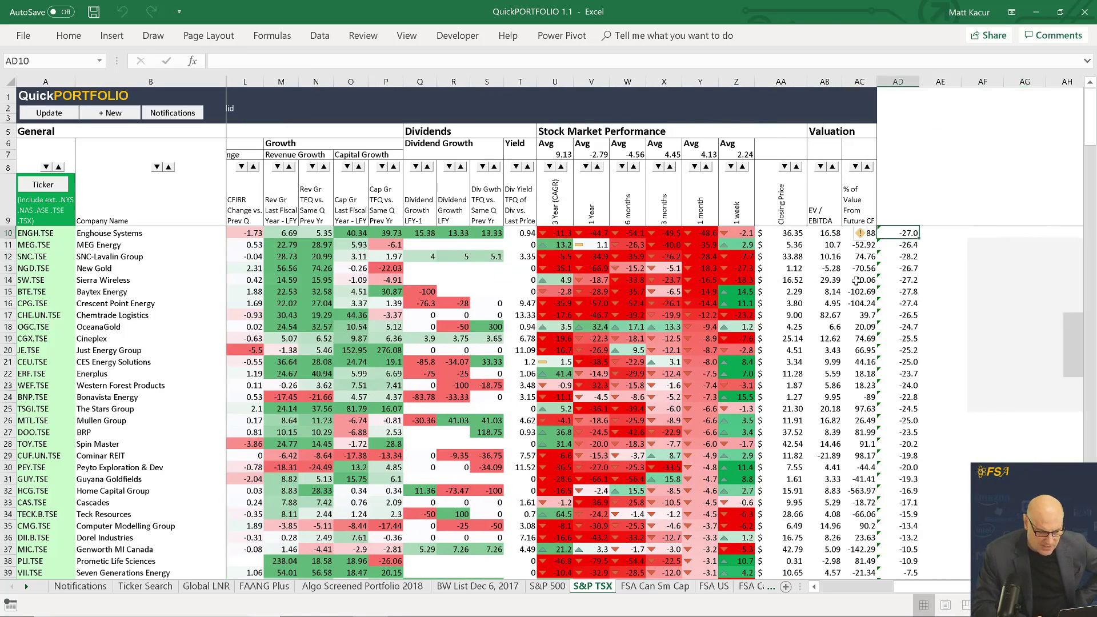
{"action": "key", "text": "Left"}
{"action": "key", "text": "Left"}
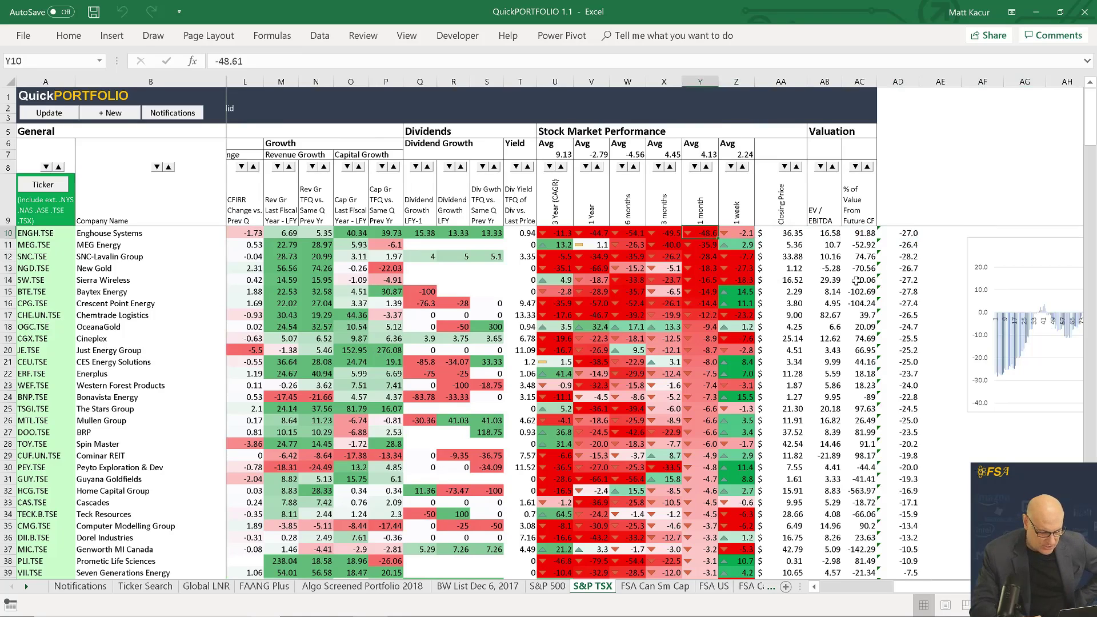
Look back and forth along the first company's row, from its stock market returns to Valuation and the chart beside the table.
{"action": "key", "text": "Right"}
{"action": "key", "text": "Right"}
{"action": "key", "text": "Right"}
{"action": "key", "text": "Right"}
{"action": "key", "text": "Right"}
{"action": "key", "text": "Right"}
{"action": "key", "text": "Right"}
{"action": "key", "text": "Right"}
{"action": "key", "text": "Right"}
{"action": "key", "text": "Right"}
{"action": "key", "text": "Right"}
{"action": "key", "text": "Right"}
{"action": "key", "text": "Right"}
{"action": "key", "text": "Right"}
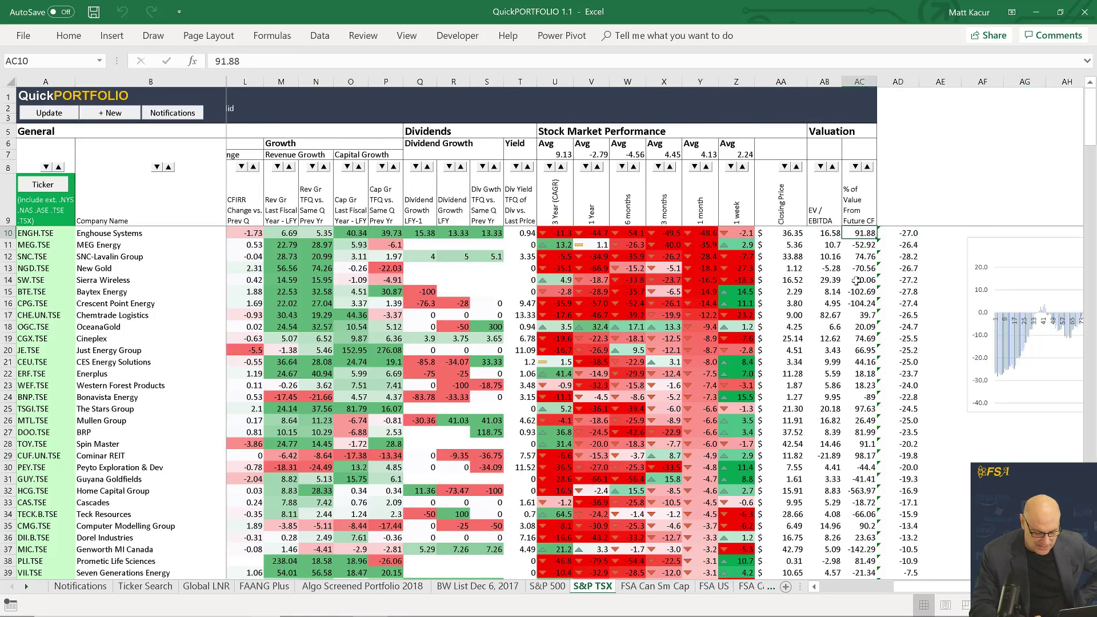
{"action": "key", "text": "Left"}
{"action": "key", "text": "Left"}
{"action": "key", "text": "Left"}
{"action": "key", "text": "Left"}
{"action": "key", "text": "Left"}
{"action": "key", "text": "Left"}
{"action": "key", "text": "Left"}
{"action": "key", "text": "Left"}
{"action": "key", "text": "Left"}
{"action": "key", "text": "Left"}
{"action": "key", "text": "Left"}
{"action": "key", "text": "Left"}
{"action": "key", "text": "Left"}
{"action": "key", "text": "Left"}
{"action": "key", "text": "Left"}
{"action": "key", "text": "Left"}
{"action": "key", "text": "Left"}
{"action": "key", "text": "Left"}
{"action": "key", "text": "Left"}
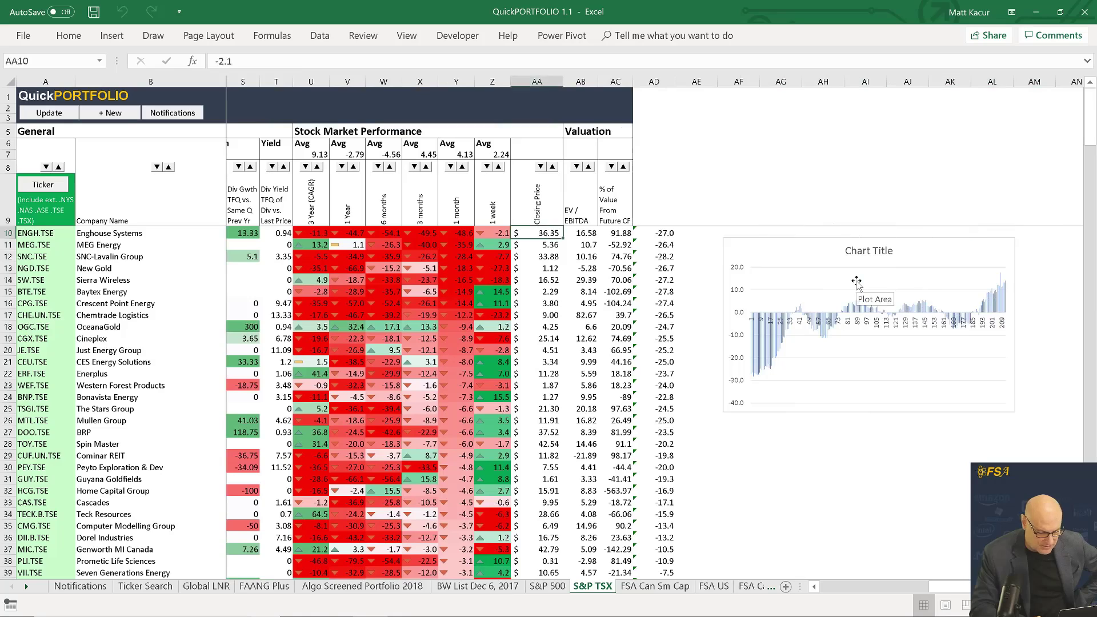
{"action": "key", "text": "Right"}
{"action": "key", "text": "Right"}
{"action": "key", "text": "Right"}
{"action": "key", "text": "Right"}
{"action": "key", "text": "Right"}
{"action": "key", "text": "Right"}
{"action": "key", "text": "Right"}
{"action": "key", "text": "Right"}
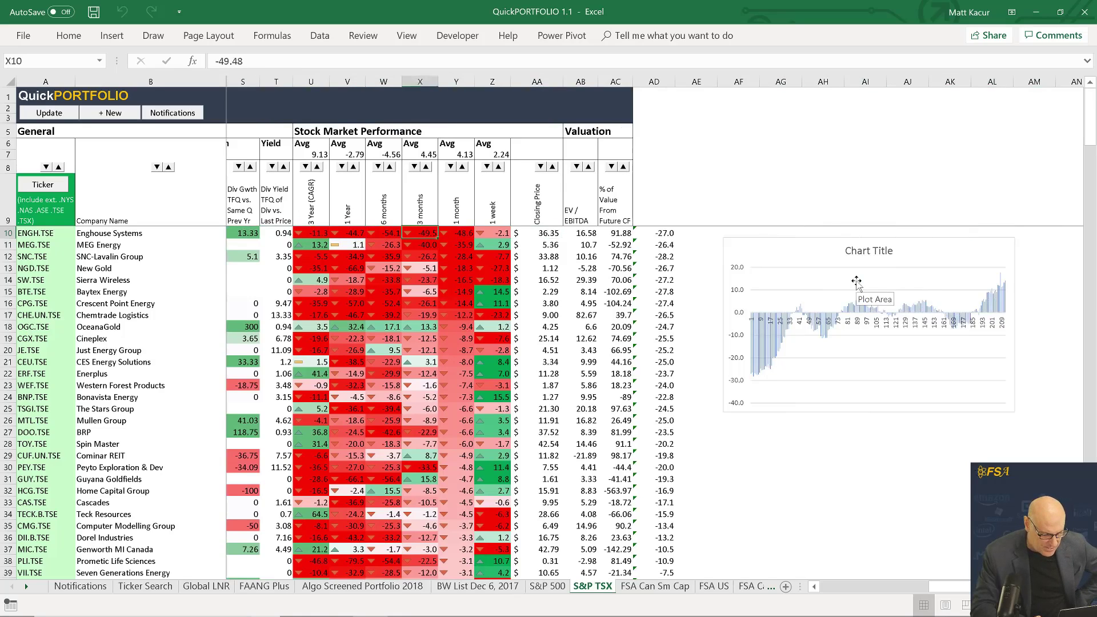
Examine the % of Value From Future CF heading together with the first company's value there and its Closing Price.
{"action": "key", "text": "Up"}
{"action": "key", "text": "Right"}
{"action": "key", "text": "Right"}
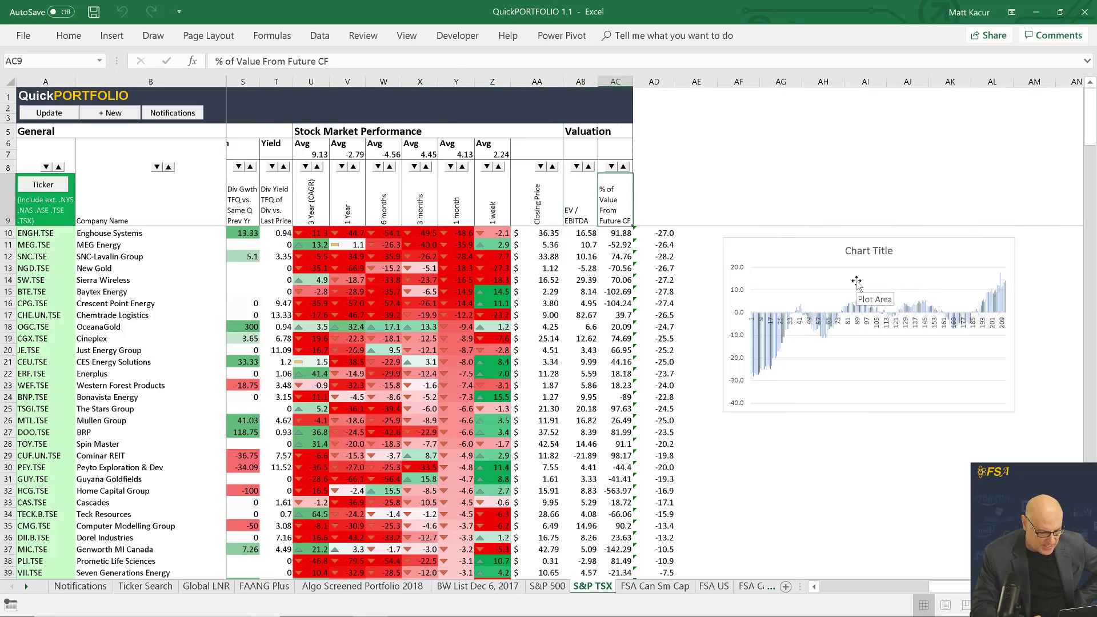
{"action": "key", "text": "Down"}
{"action": "key", "text": "Down"}
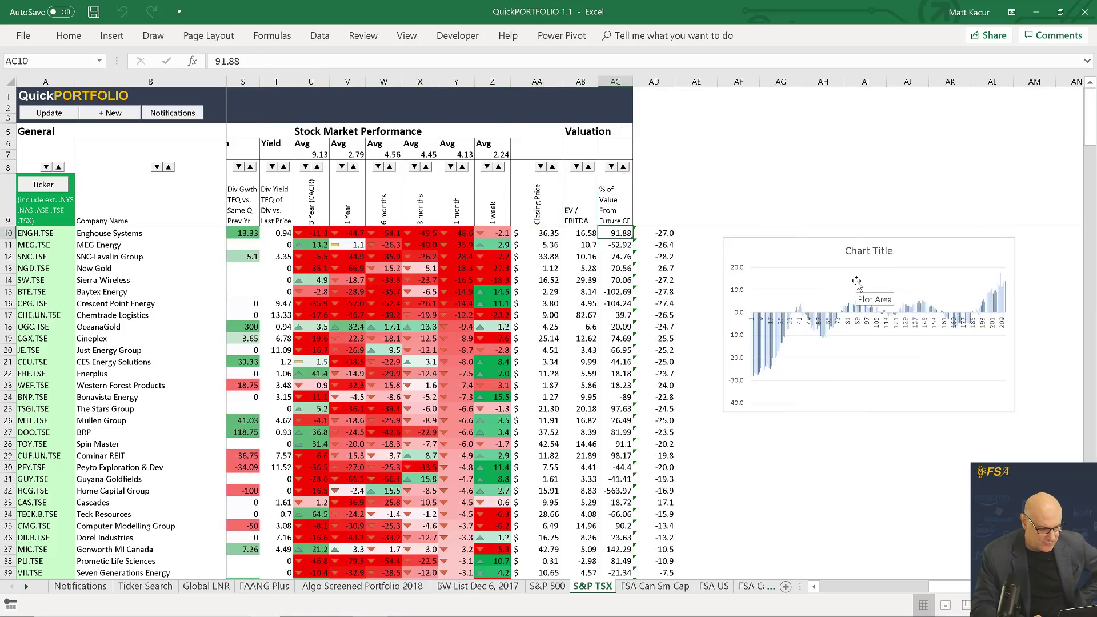
{"action": "key", "text": "Up"}
{"action": "key", "text": "Up"}
{"action": "key", "text": "Down"}
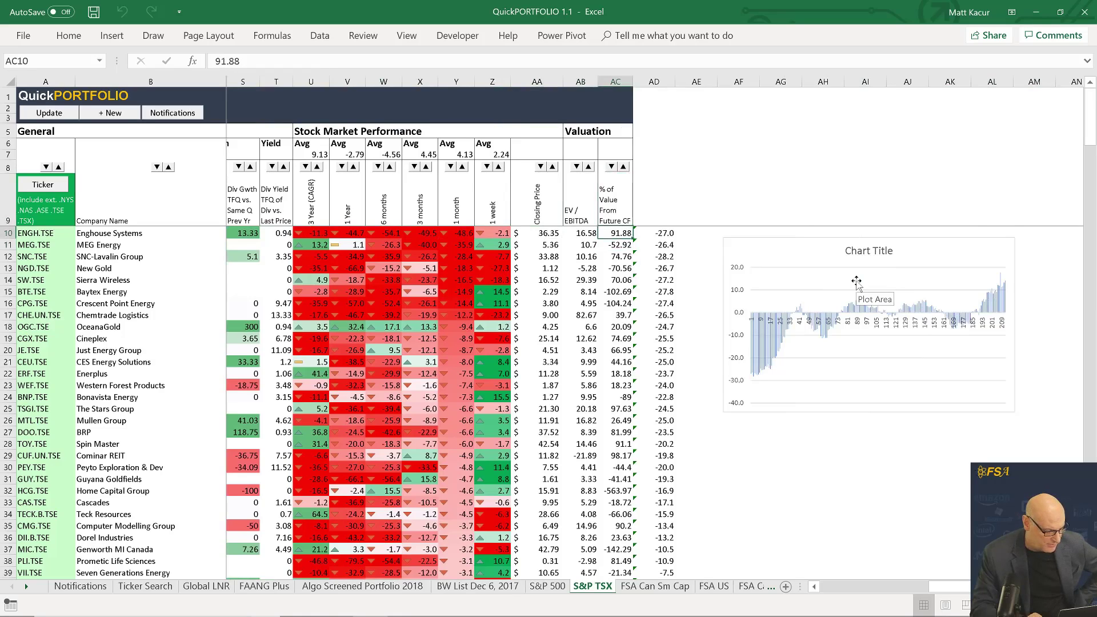
{"action": "key", "text": "Left"}
{"action": "key", "text": "Left"}
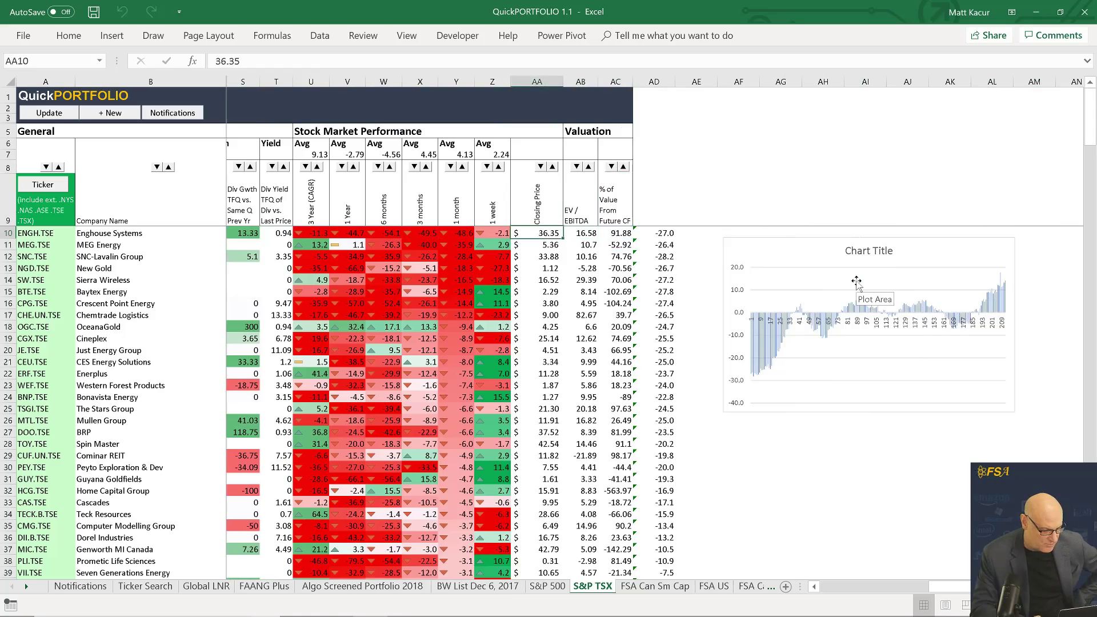
Look back across the column headings from Valuation through Dividends and Corporate Performance to the Ticker heading.
{"action": "key", "text": "Right"}
{"action": "key", "text": "Up"}
{"action": "key", "text": "Left"}
{"action": "key", "text": "Left"}
{"action": "key", "text": "Left"}
{"action": "key", "text": "Left"}
{"action": "key", "text": "Left"}
{"action": "key", "text": "Left"}
{"action": "key", "text": "Left"}
{"action": "key", "text": "Left"}
{"action": "key", "text": "Left"}
{"action": "key", "text": "Left"}
{"action": "key", "text": "Left"}
{"action": "key", "text": "Left"}
{"action": "key", "text": "Left"}
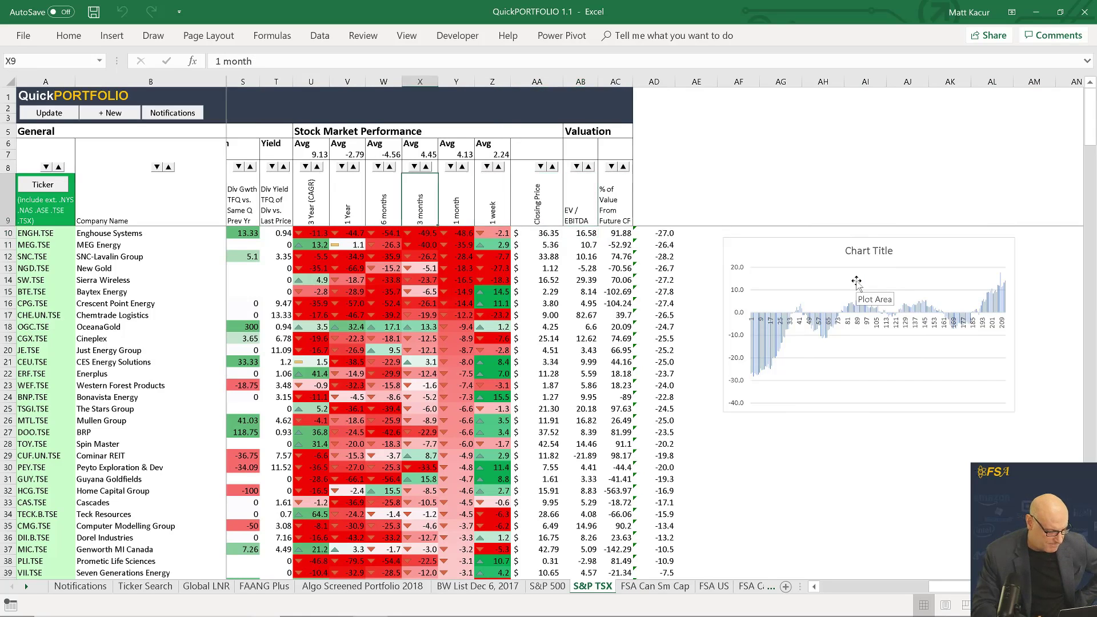
{"action": "key", "text": "Left"}
{"action": "key", "text": "Left"}
{"action": "key", "text": "Left"}
{"action": "key", "text": "Left"}
{"action": "key", "text": "Left"}
{"action": "key", "text": "Left"}
{"action": "key", "text": "Left"}
{"action": "key", "text": "Left"}
{"action": "key", "text": "Left"}
{"action": "key", "text": "Left"}
{"action": "key", "text": "Left"}
{"action": "key", "text": "Left"}
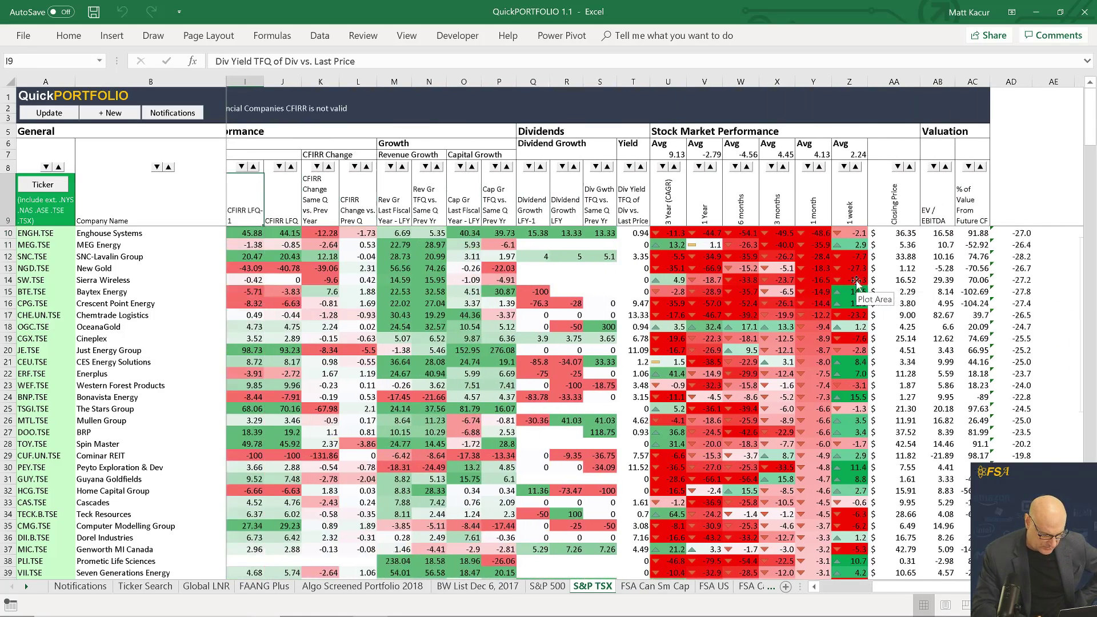
{"action": "key", "text": "Left"}
{"action": "key", "text": "Left"}
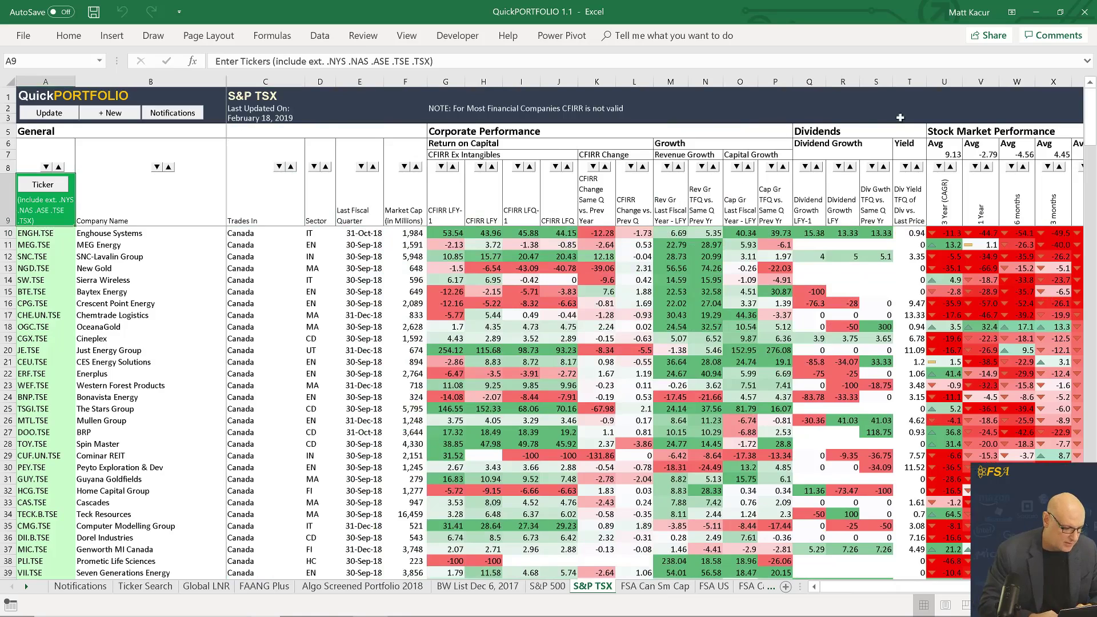
Create a new portfolio named Test.
{"action": "left_click", "coordinate": [102, 119]}
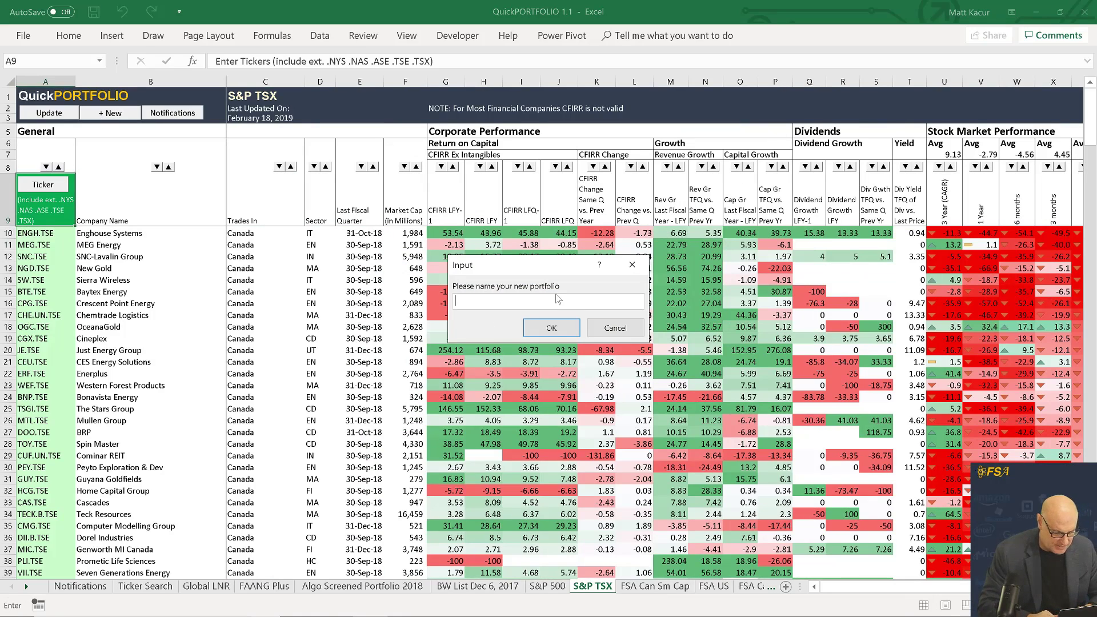
{"action": "type", "text": "Tes"}
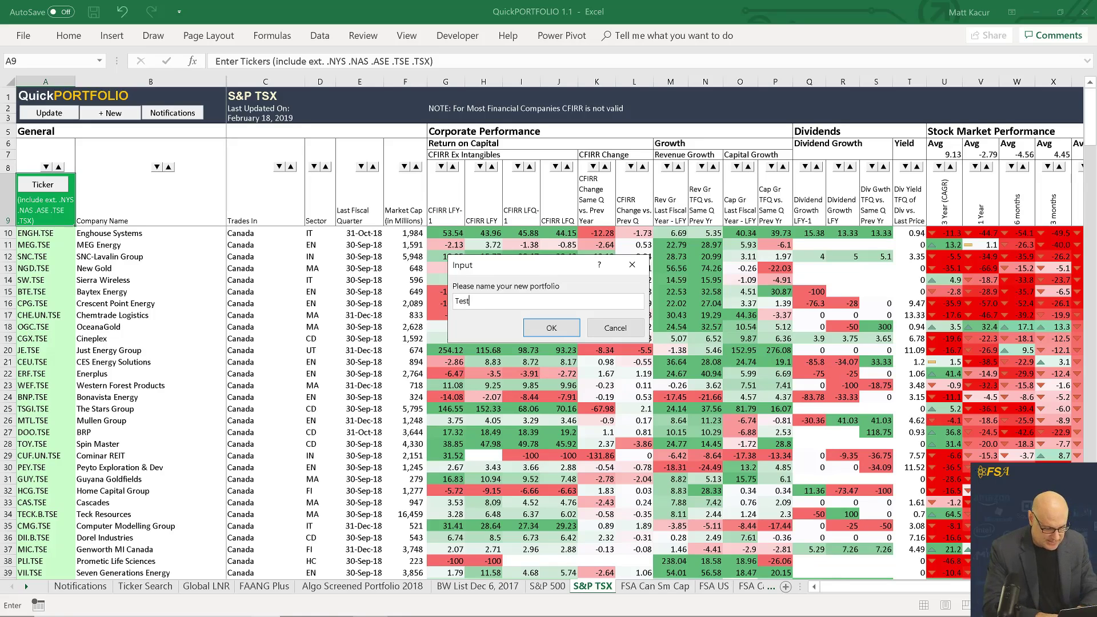
{"action": "type", "text": "t"}
{"action": "left_click", "coordinate": [552, 328]}
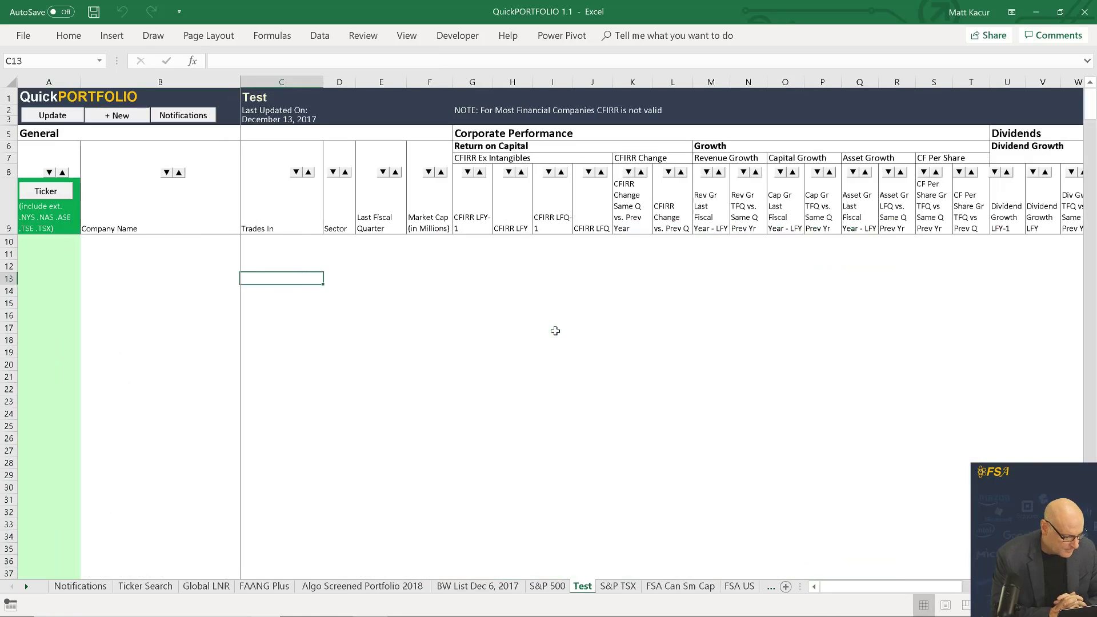
Enter the ticker CTHS in cell A10, the first ticker row of the Test portfolio.
{"action": "left_click", "coordinate": [42, 242]}
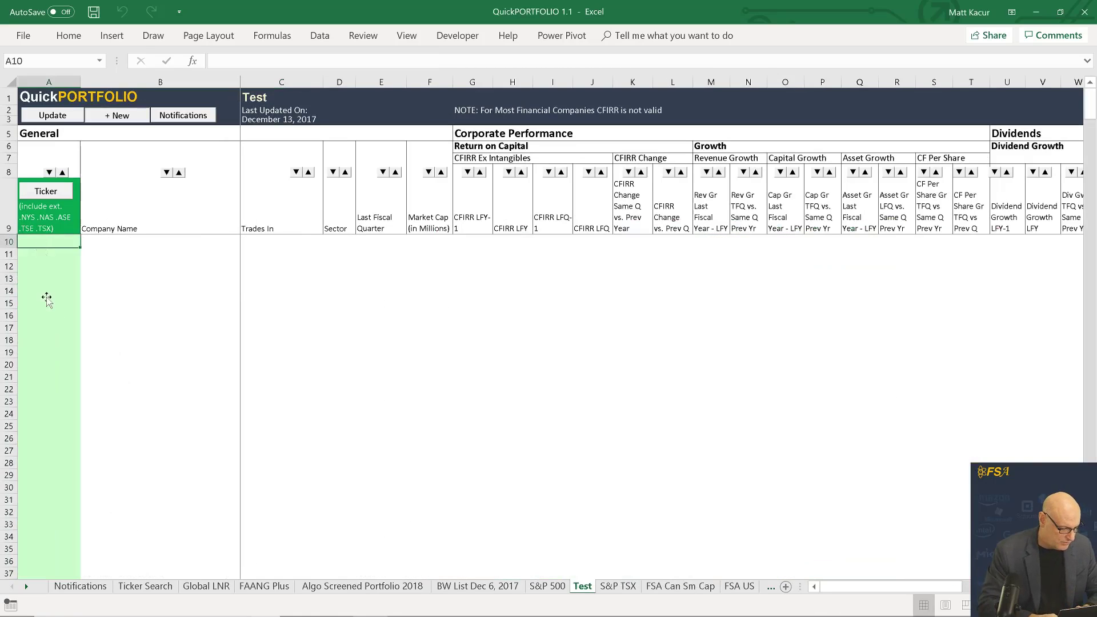
{"action": "type", "text": "CT"}
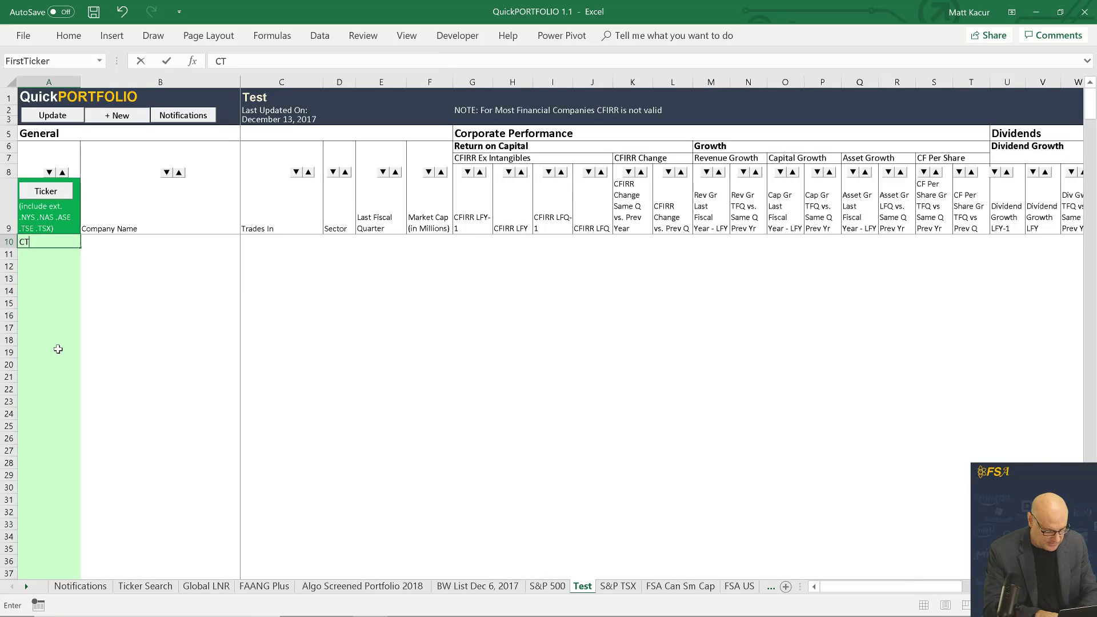
{"action": "type", "text": "SH"}
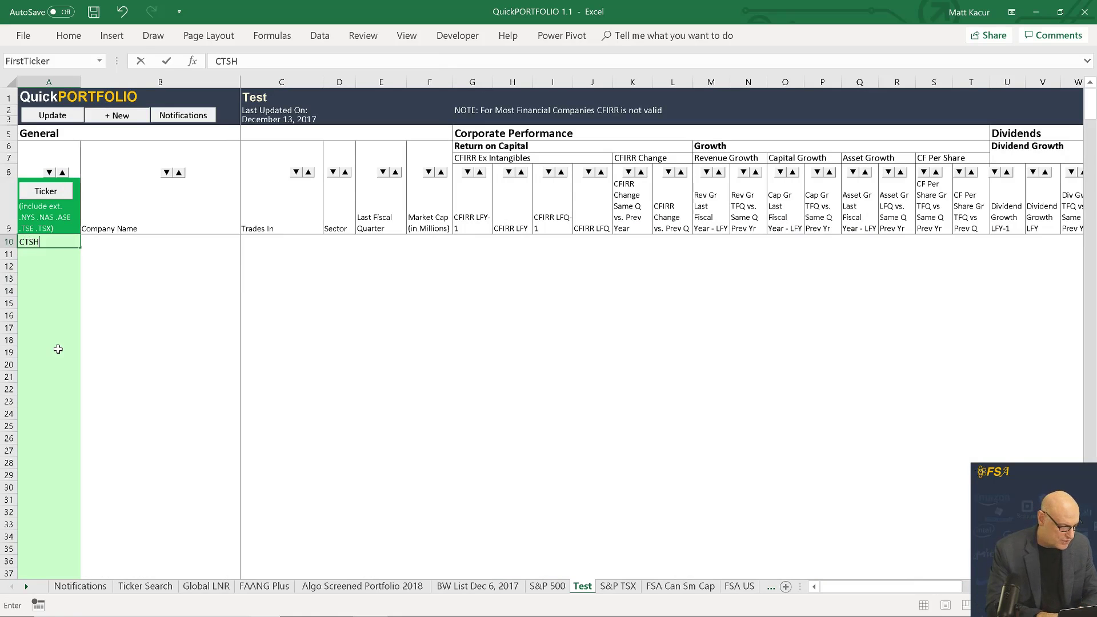
{"action": "left_click", "coordinate": [58, 349]}
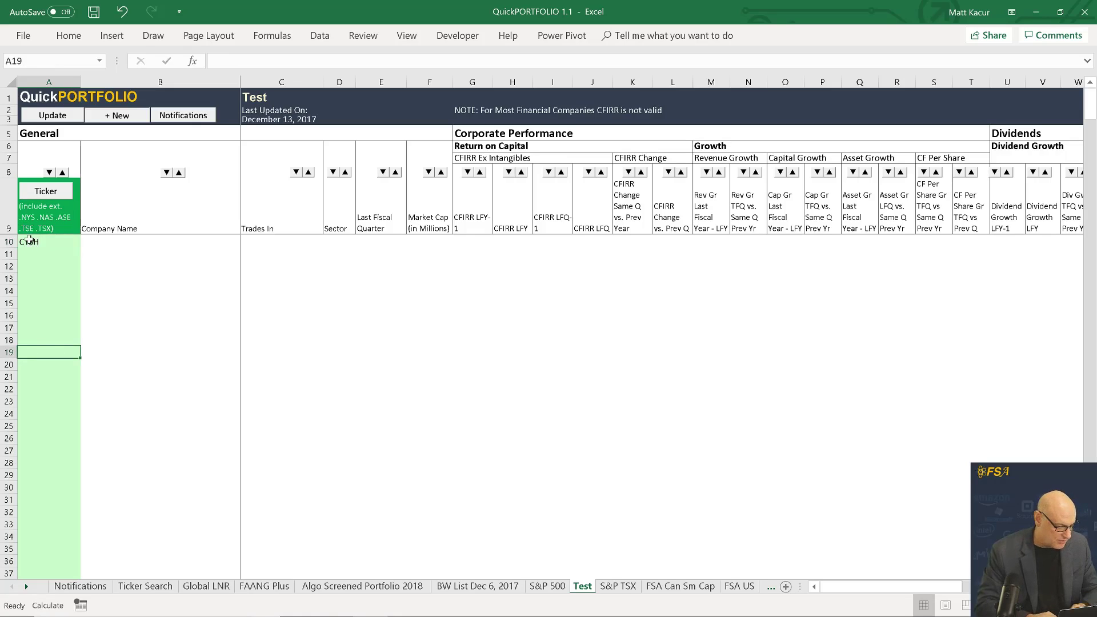
{"action": "left_click", "coordinate": [31, 243]}
{"action": "key", "text": "F2"}
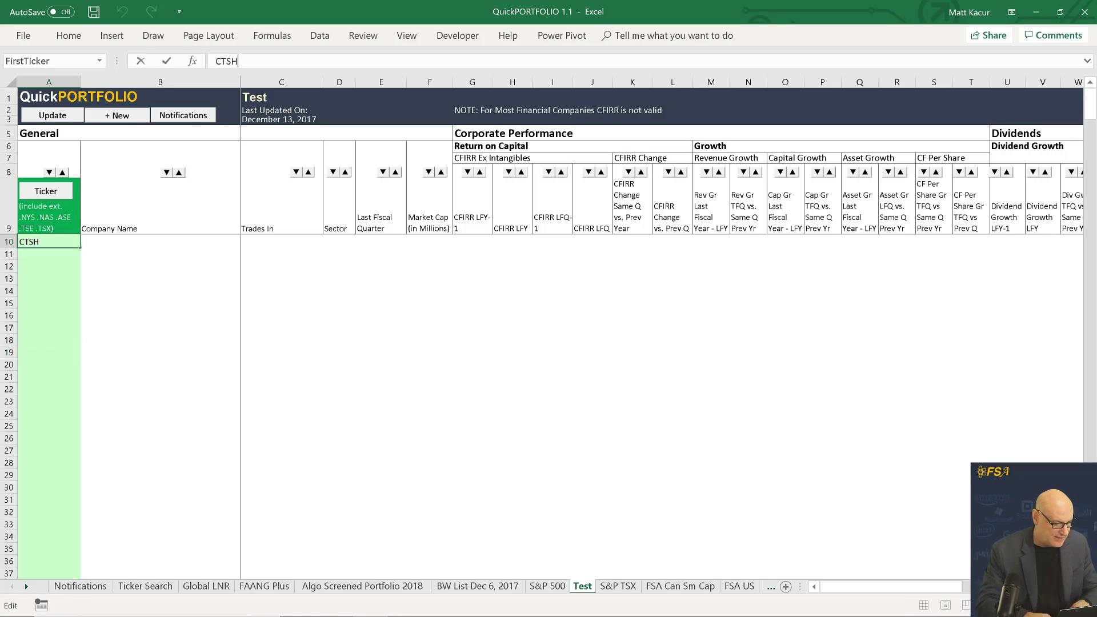
{"action": "key", "text": "BackSpace"}
{"action": "key", "text": "BackSpace"}
{"action": "type", "text": "HS"}
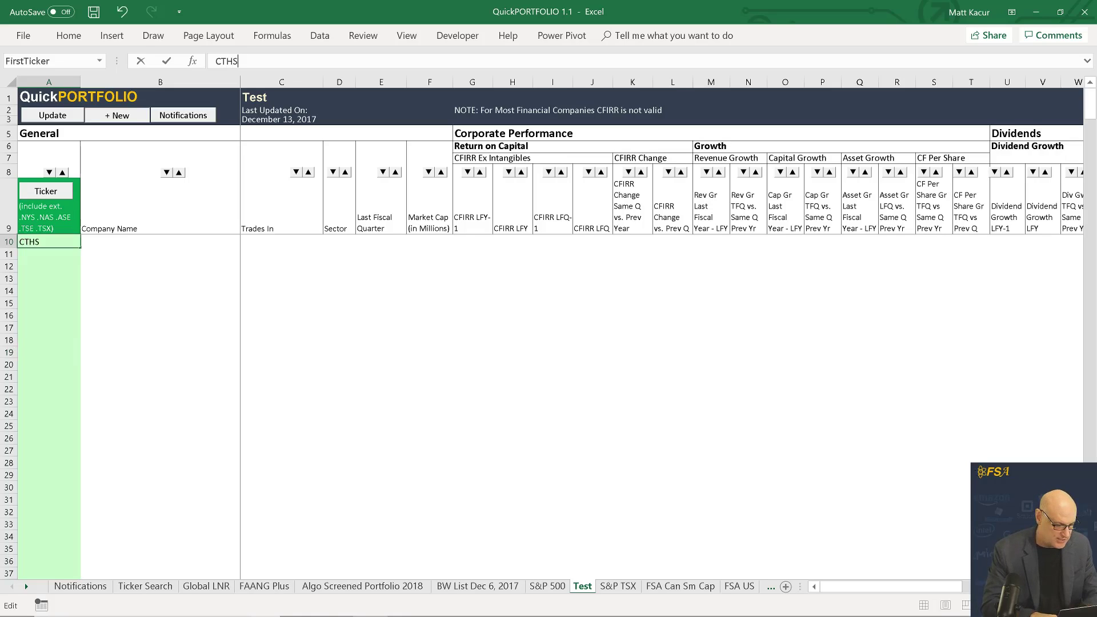
{"action": "key", "text": "Return"}
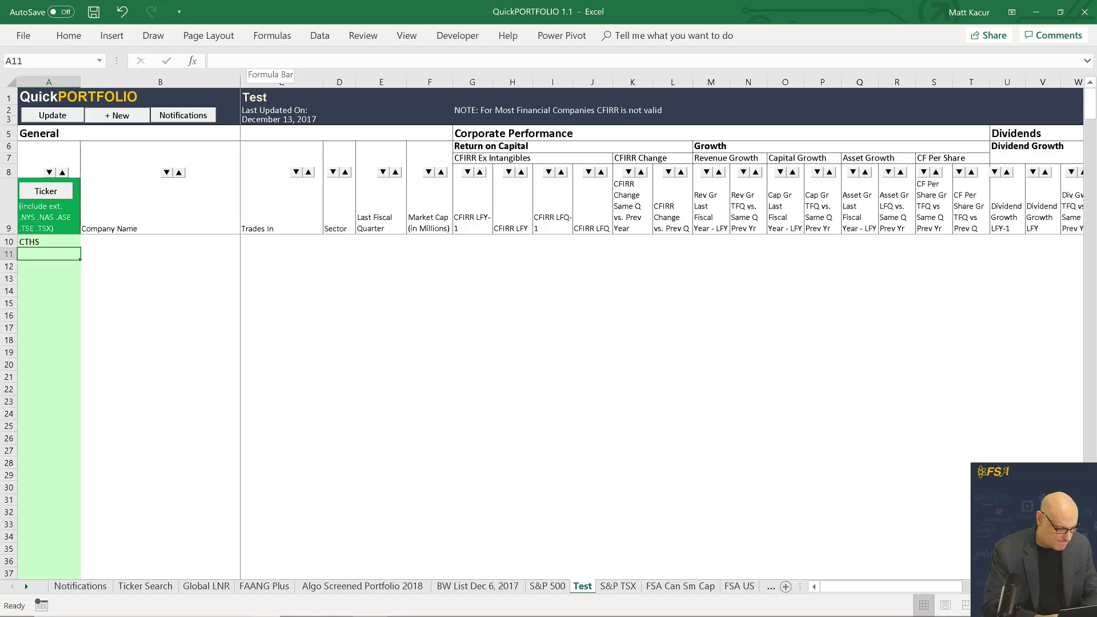
Enter the ticker AAPL.NYS in cell A11, below the first ticker.
{"action": "type", "text": "APP"}
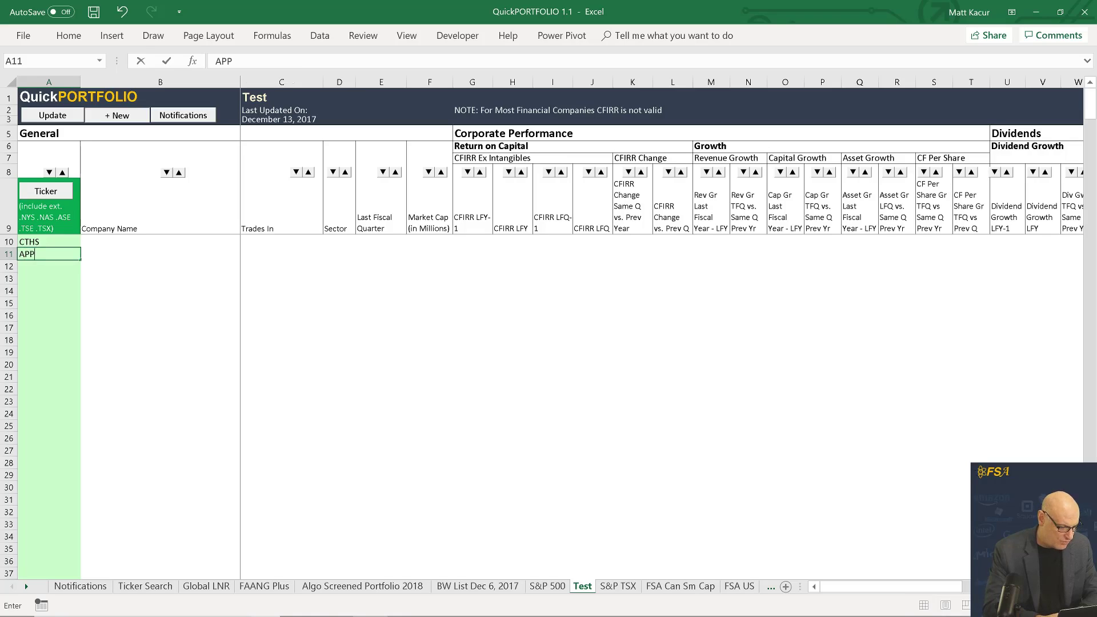
{"action": "type", "text": "L"}
{"action": "key", "text": "BackSpace"}
{"action": "key", "text": "BackSpace"}
{"action": "key", "text": "BackSpace"}
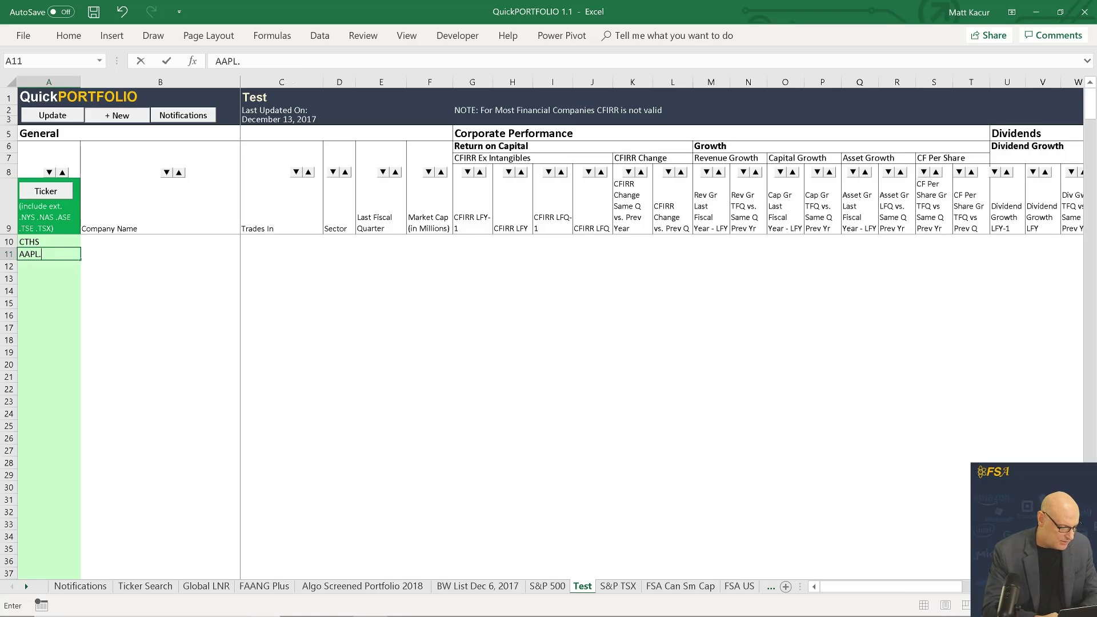
{"action": "type", "text": "APL.NY"}
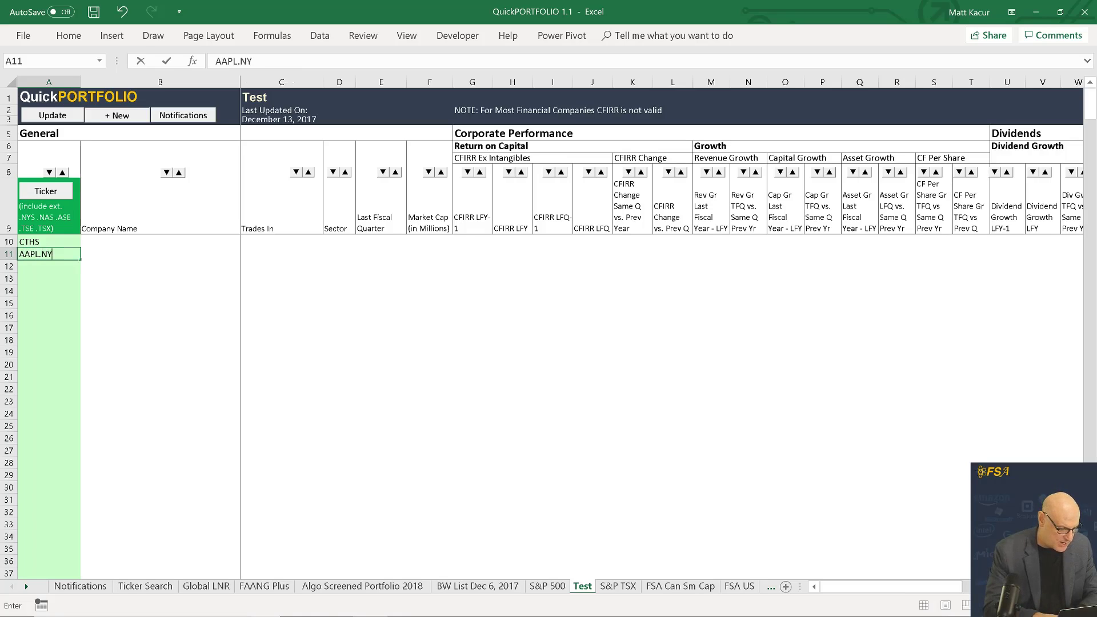
{"action": "type", "text": "S"}
{"action": "key", "text": "Return"}
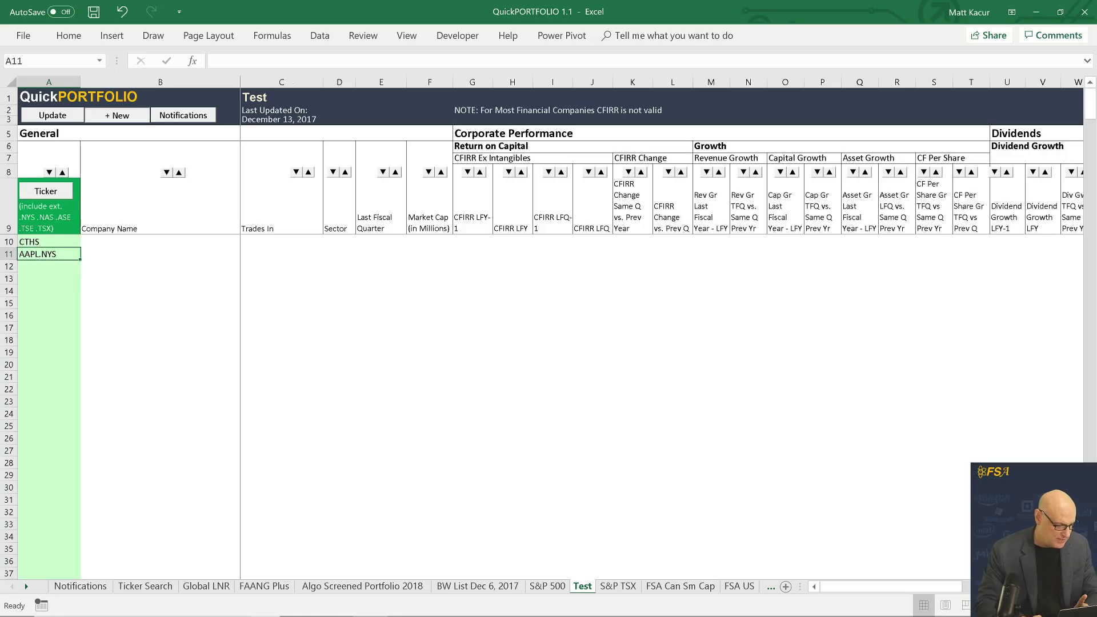
Add the exchange extension to the first ticker so that cell A10 reads CTHS.NAS.
{"action": "key", "text": "Up"}
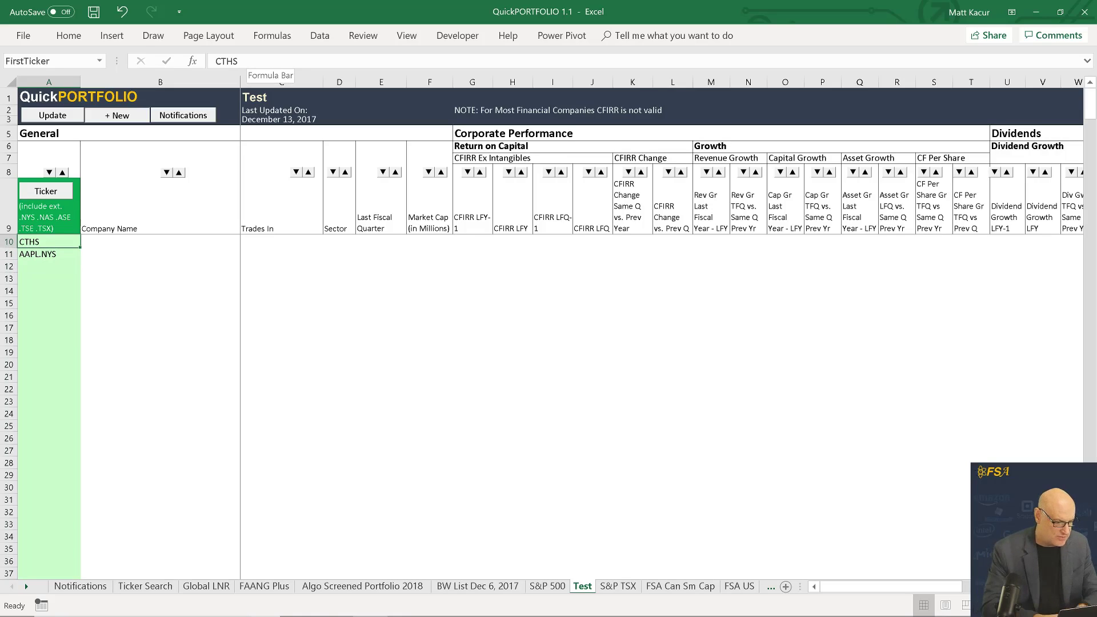
{"action": "left_click", "coordinate": [261, 63]}
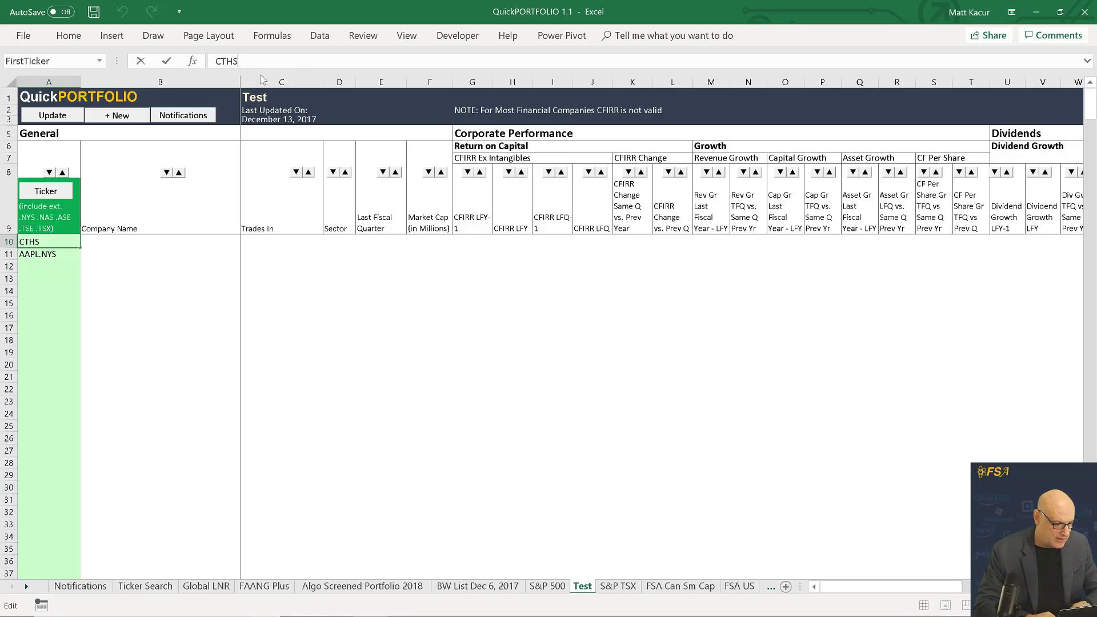
{"action": "type", "text": ">N"}
{"action": "key", "text": "BackSpace"}
{"action": "key", "text": "BackSpace"}
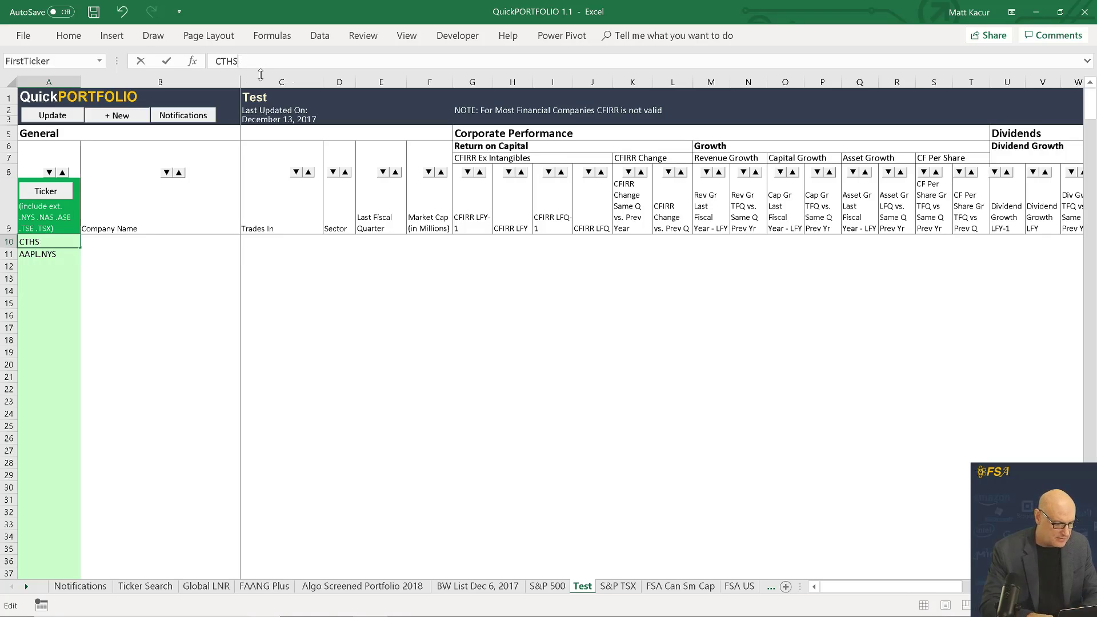
{"action": "type", "text": ">NAS"}
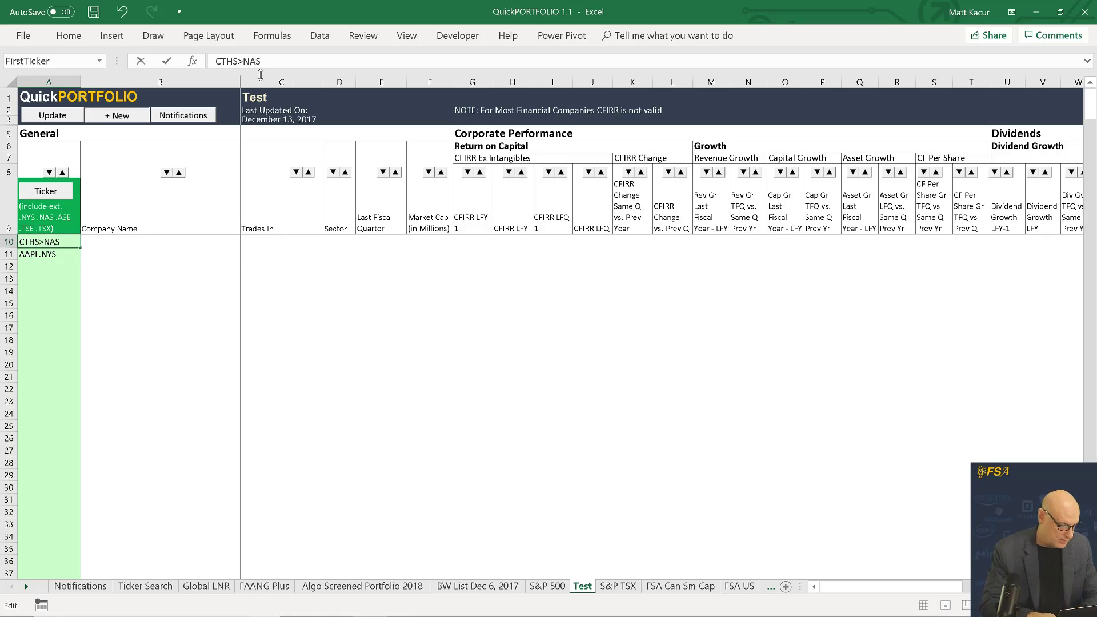
{"action": "key", "text": "Return"}
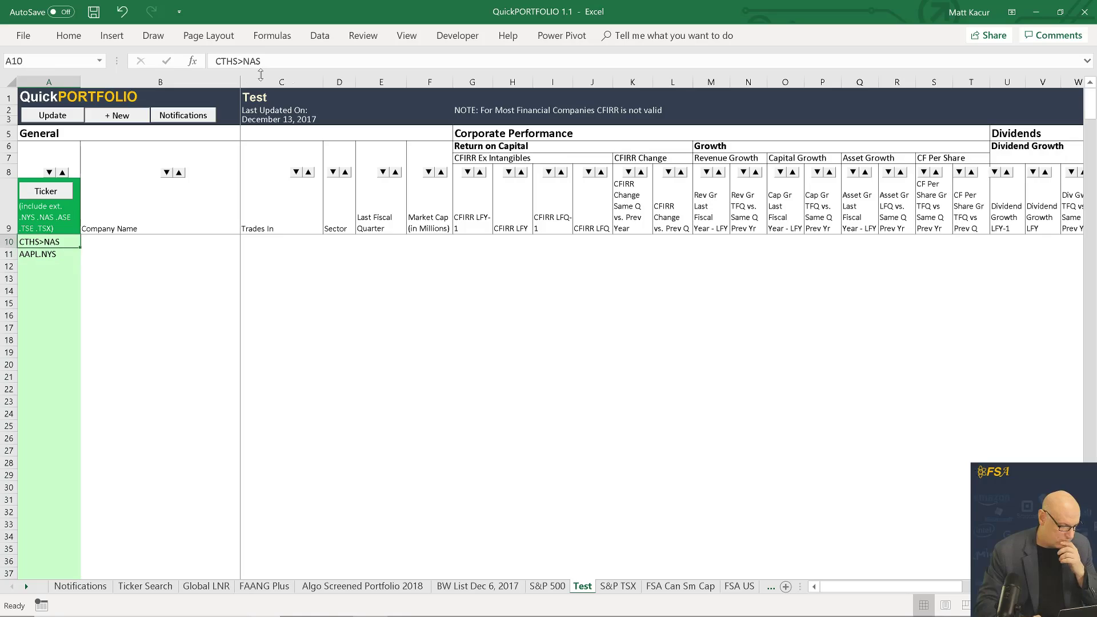
{"action": "key", "text": "Up"}
{"action": "key", "text": "BackSpace"}
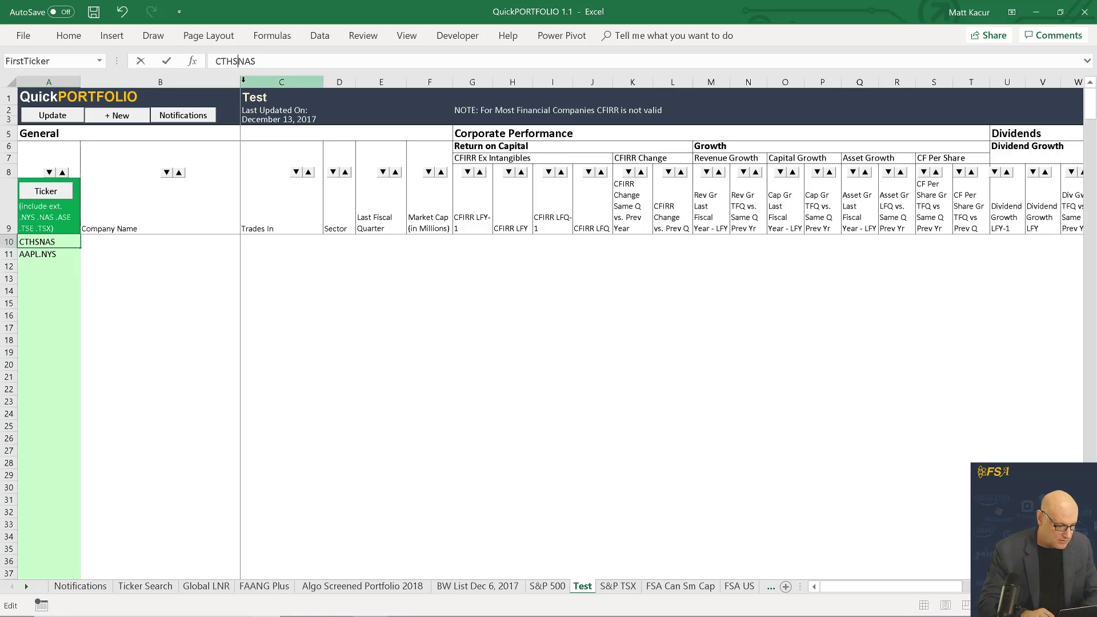
{"action": "type", "text": "."}
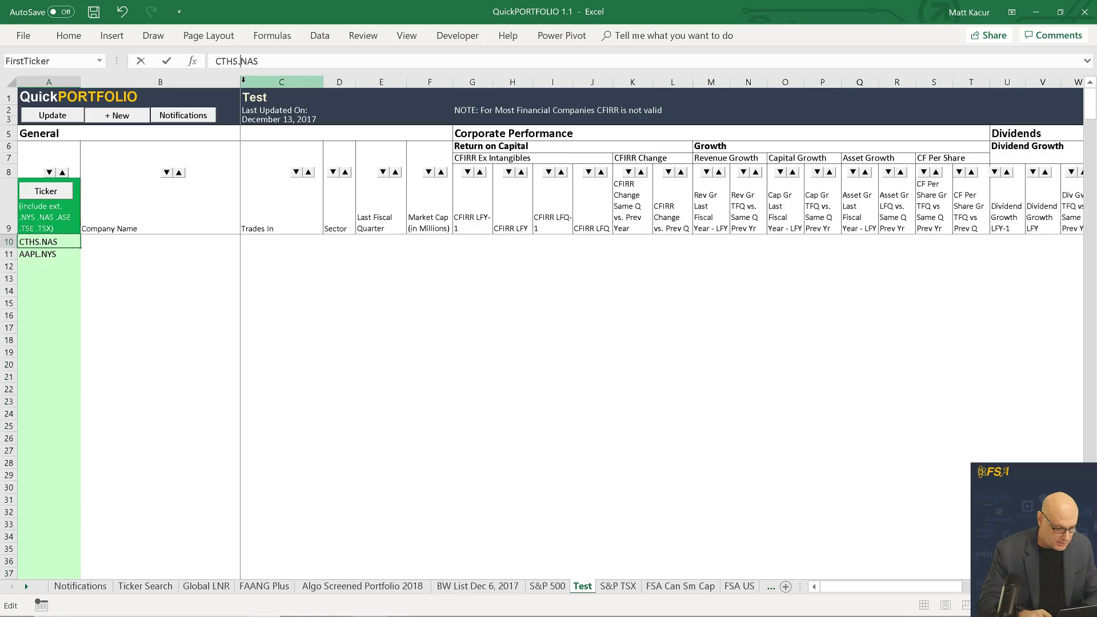
{"action": "key", "text": "Return"}
{"action": "left_click", "coordinate": [244, 81]}
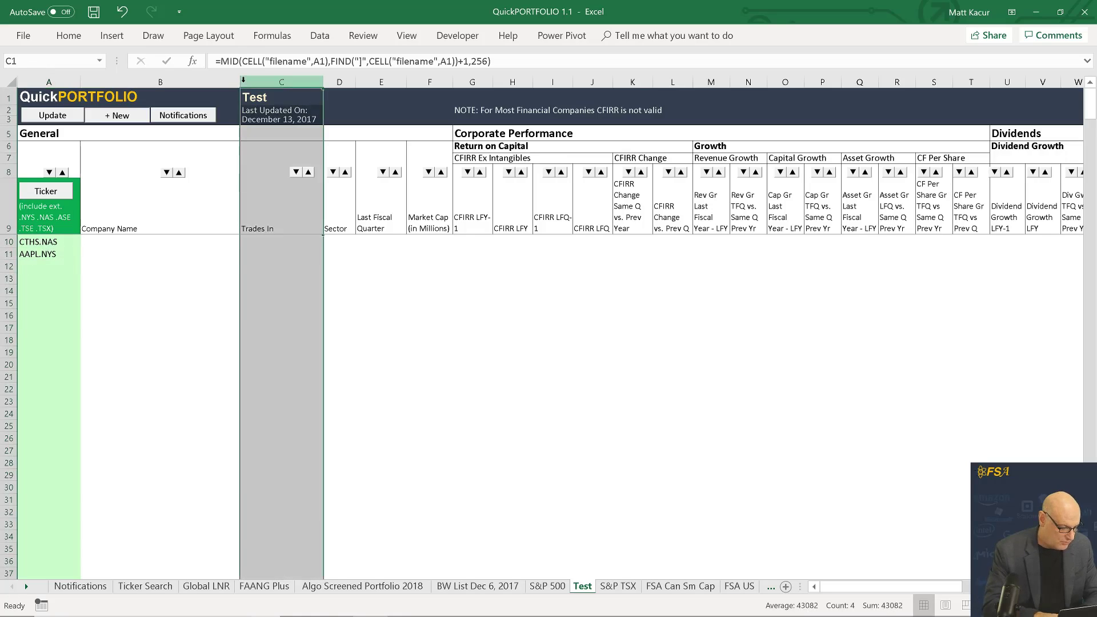
Enter the ticker ENB.TSE in cell A12 as the third company.
{"action": "left_click", "coordinate": [35, 266]}
{"action": "type", "text": "E"}
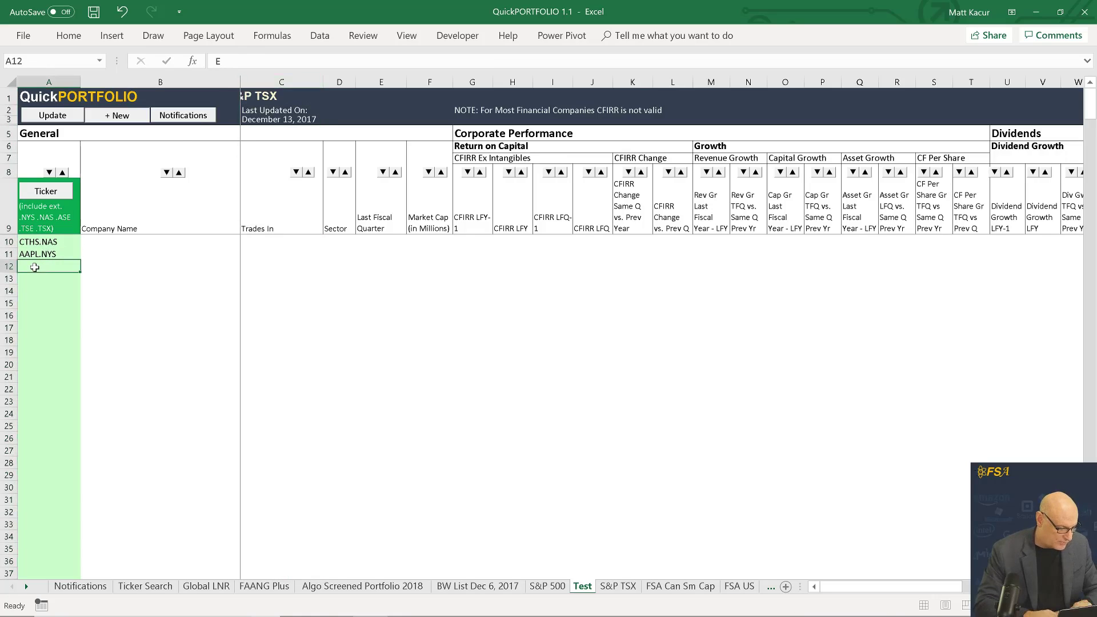
{"action": "type", "text": "NB"}
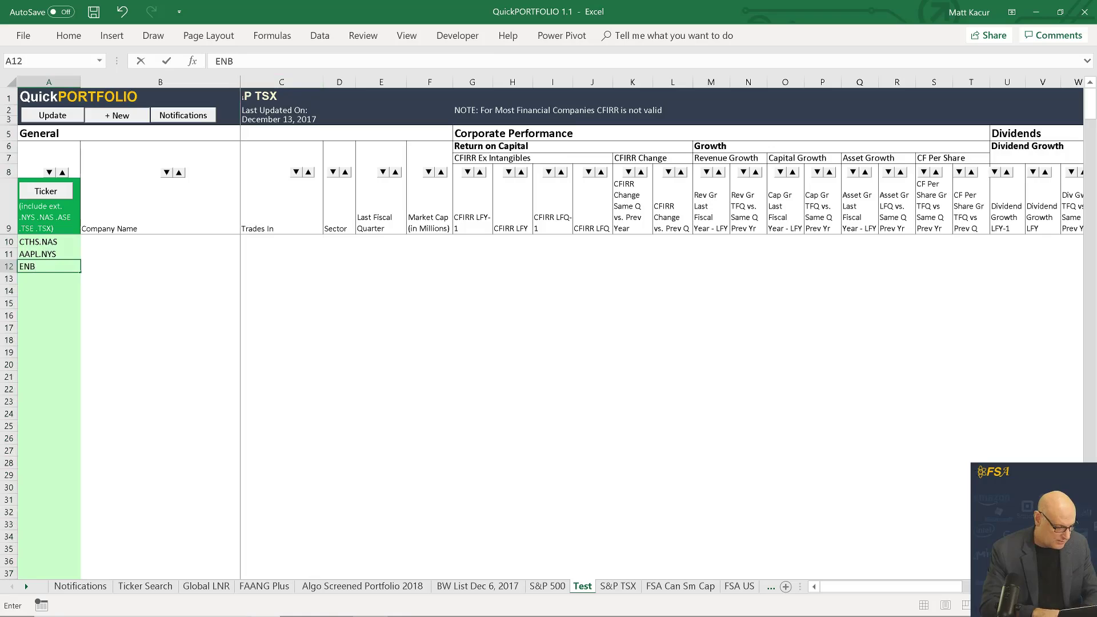
{"action": "type", "text": ".TSE"}
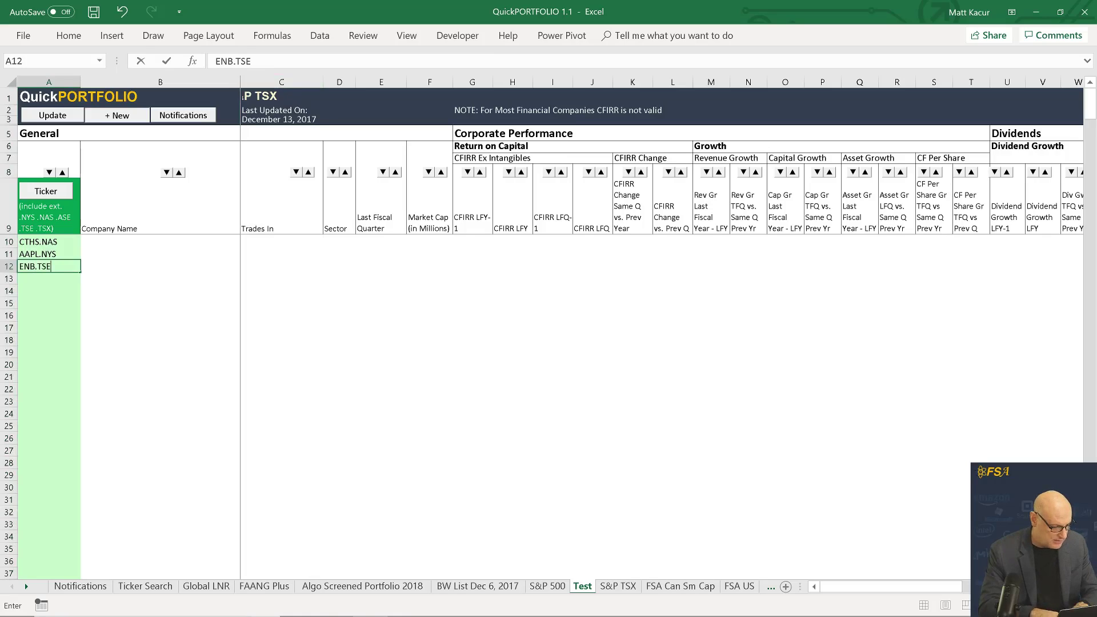
{"action": "key", "text": "Return"}
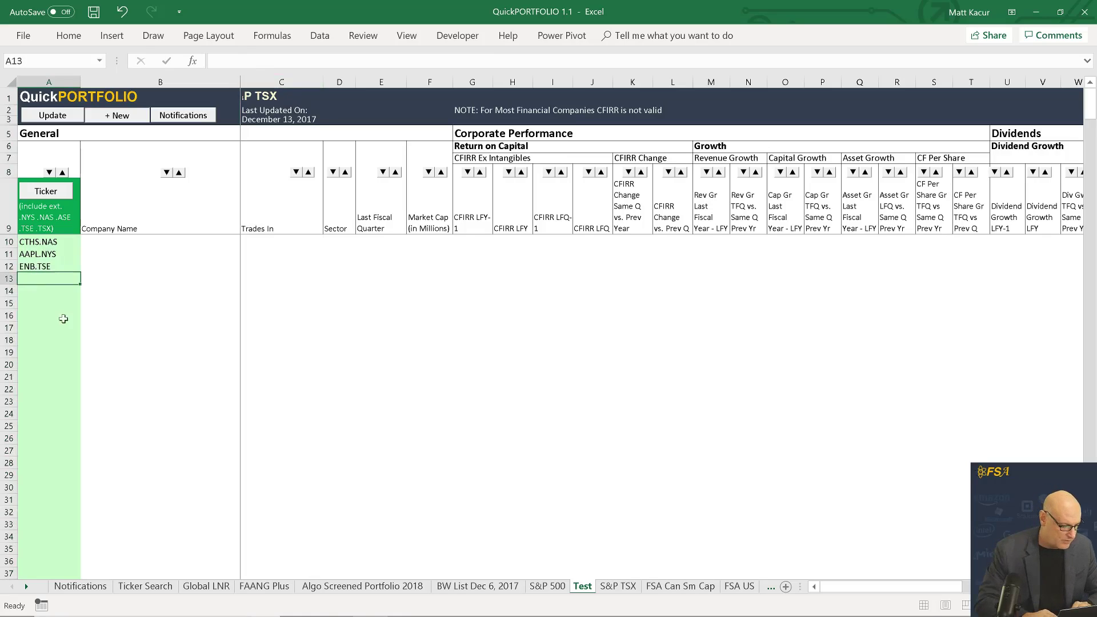
Update the Test portfolio's company data and select the first ticker, CTHS.NAS.
{"action": "left_click", "coordinate": [54, 115]}
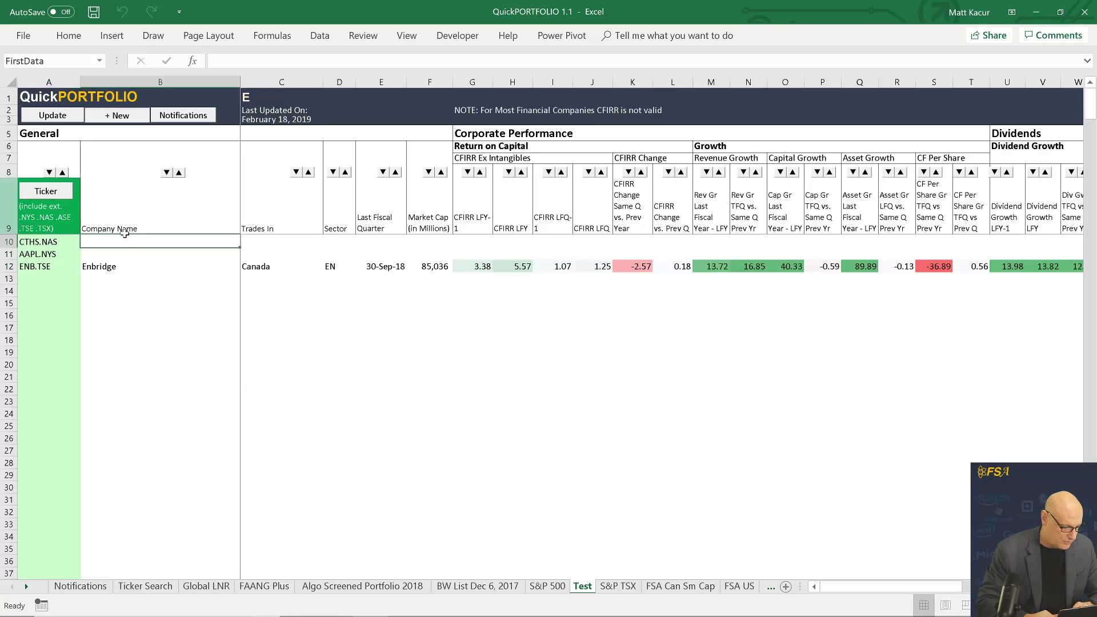
{"action": "left_click", "coordinate": [49, 242]}
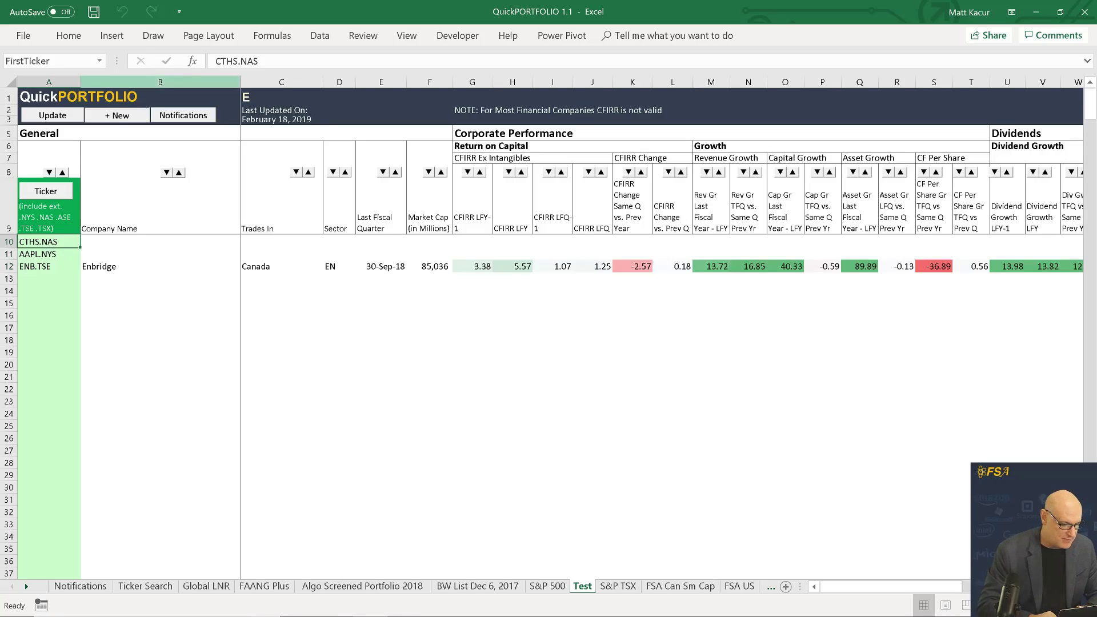
Correct the first company's ticker in cell A10 to CTSH.NAS.
{"action": "left_click", "coordinate": [227, 61]}
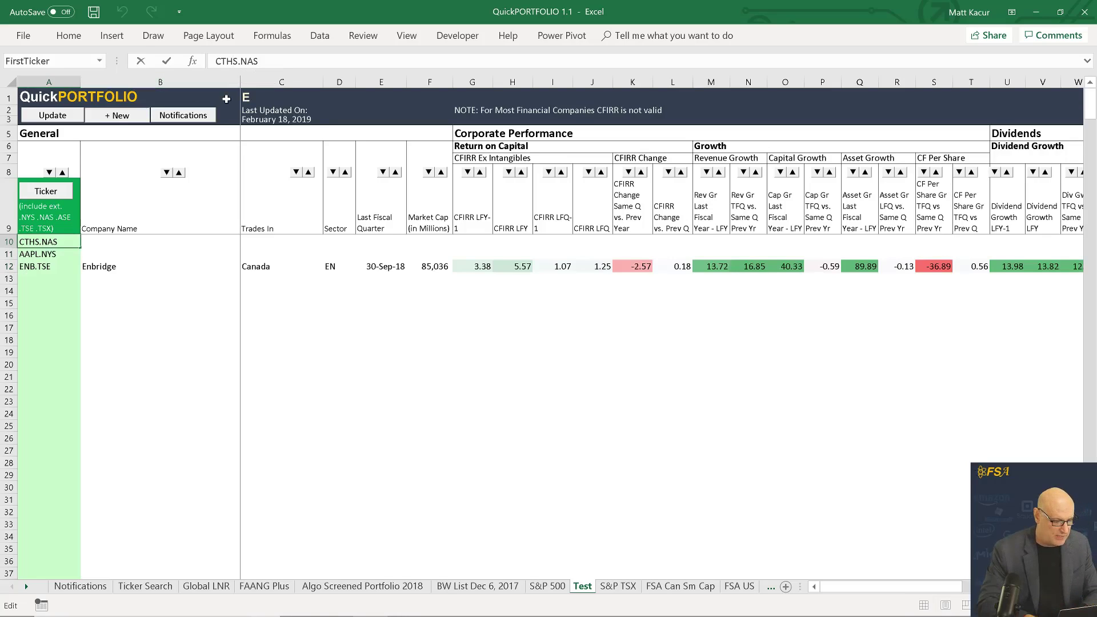
{"action": "key", "text": "BackSpace"}
{"action": "type", "text": "H"}
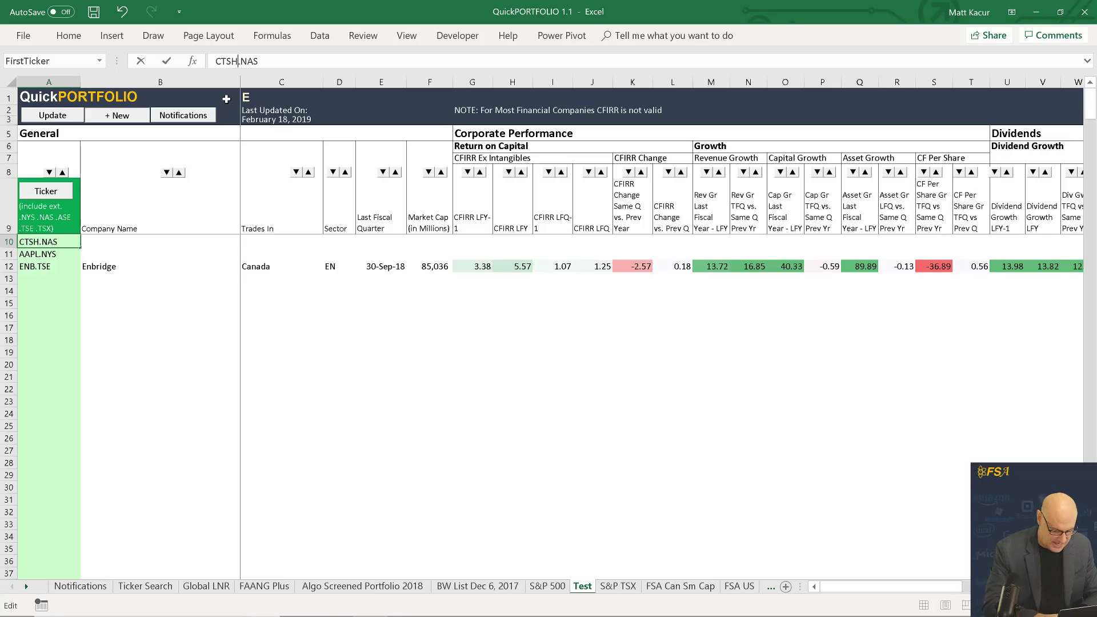
{"action": "key", "text": "Return"}
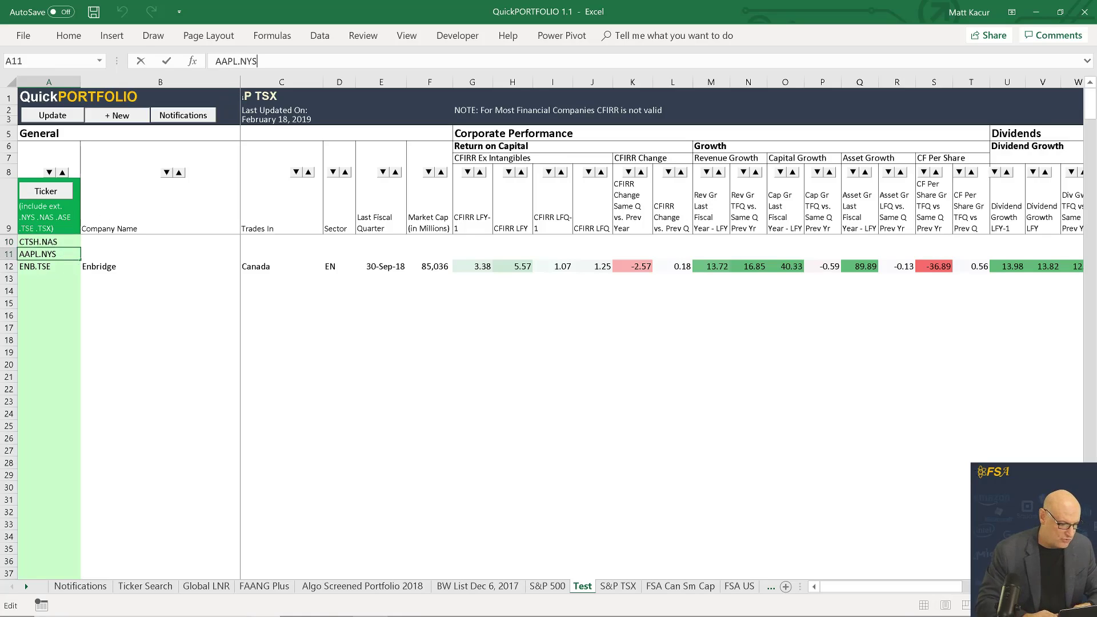
Change the exchange extension in cell A11 so it reads AAPL.NAS, and update the Test portfolio's company data.
{"action": "left_click", "coordinate": [258, 62]}
{"action": "key", "text": "BackSpace"}
{"action": "key", "text": "BackSpace"}
{"action": "type", "text": "A"}
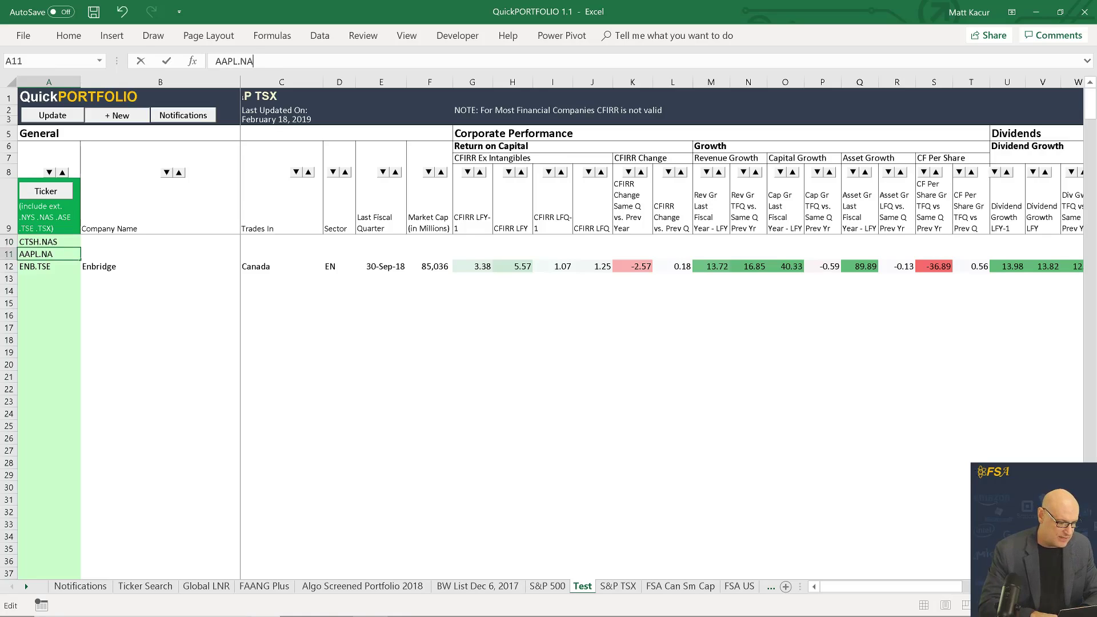
{"action": "key", "text": "Return"}
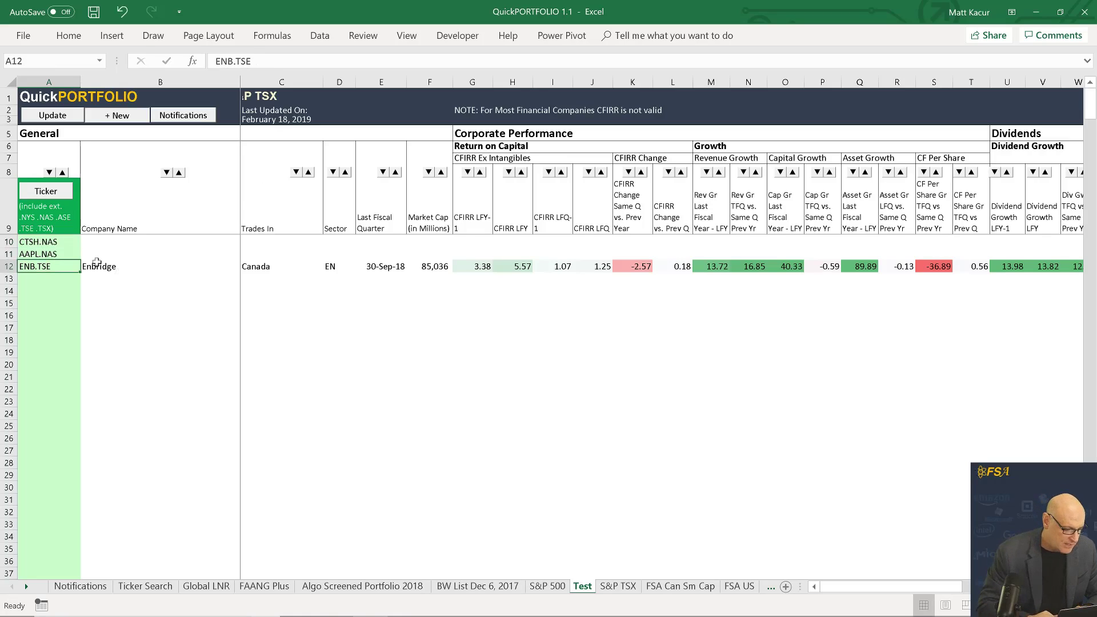
{"action": "left_click", "coordinate": [53, 120]}
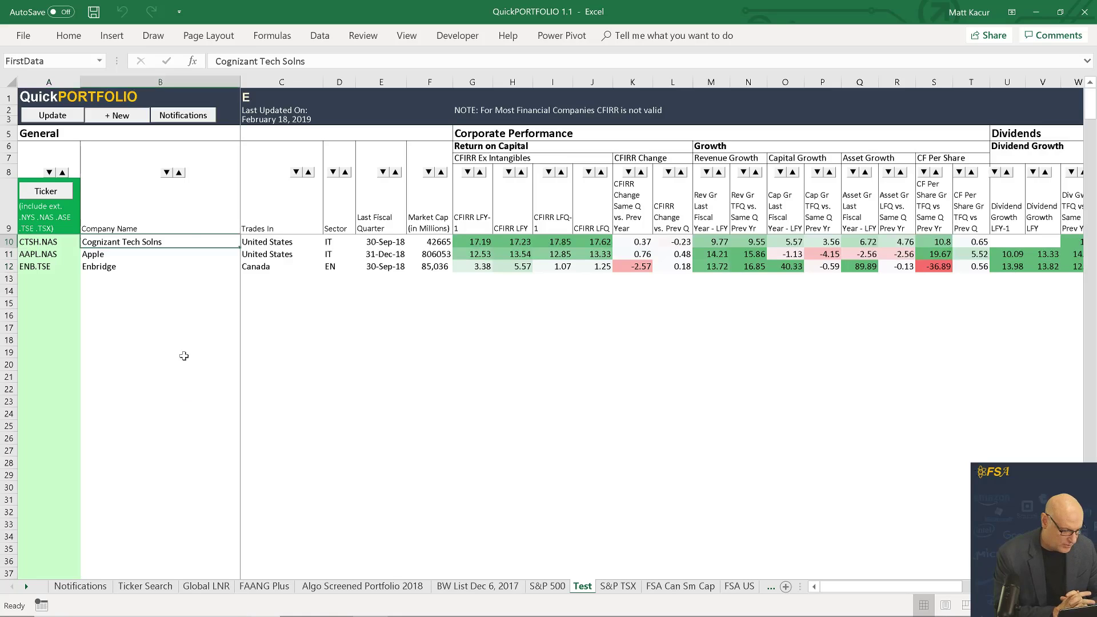
Open the workbook's portfolio notification settings, and switch to the FSA Alerts message open in Gmail.
{"action": "left_click", "coordinate": [196, 115]}
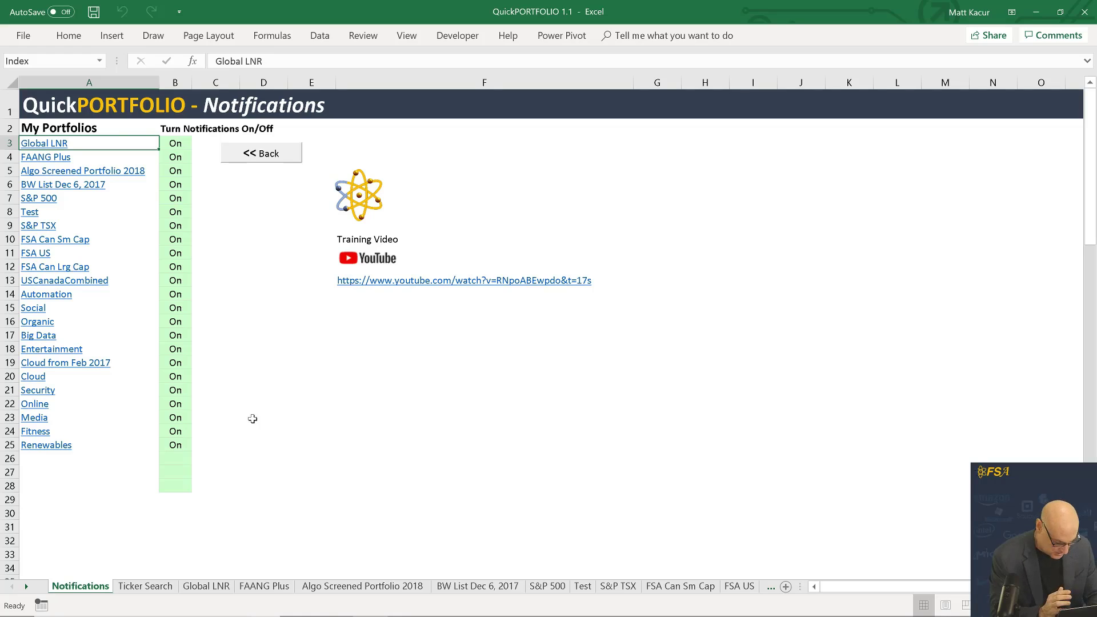
{"action": "key", "text": "alt+Tab"}
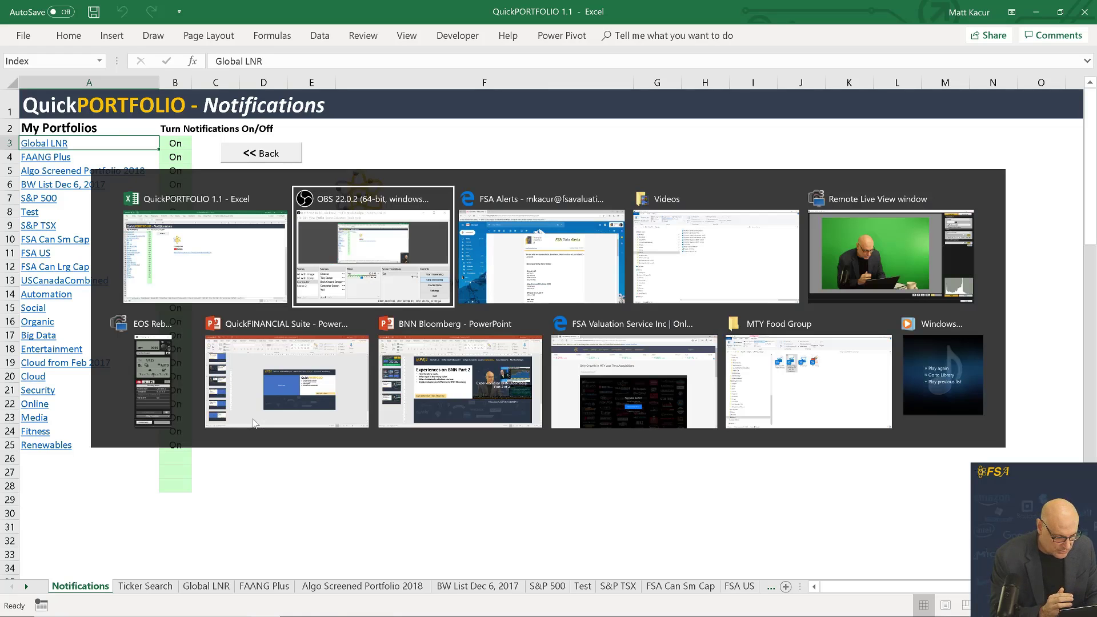
{"action": "key", "text": "alt+Tab"}
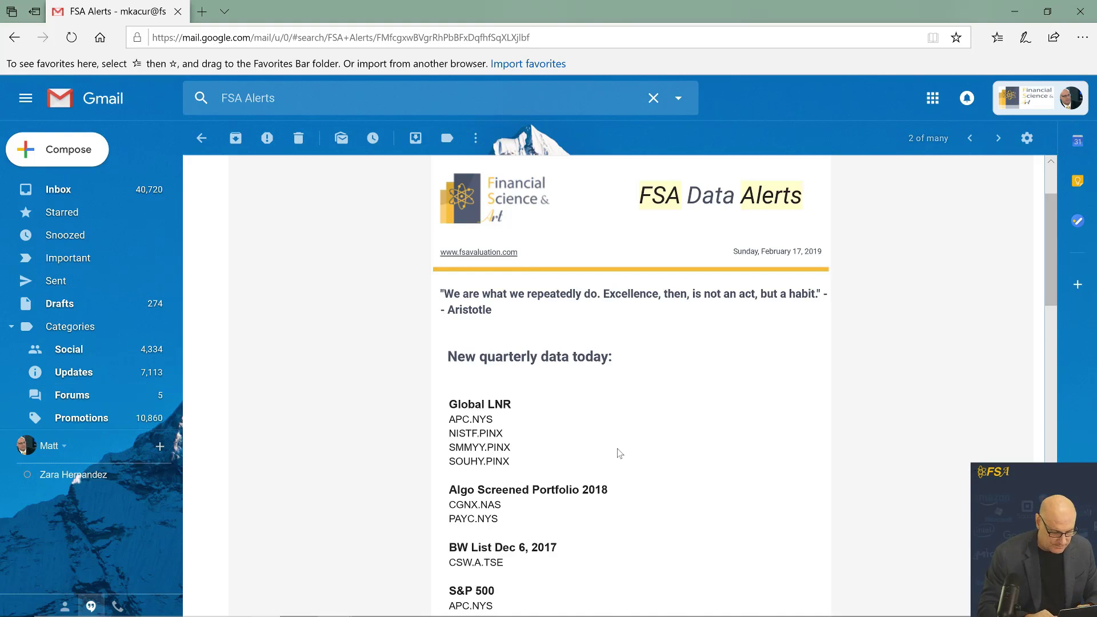
Examine the new quarterly data tickers listed by portfolio in the FSA Data Alerts message, including the S&P 500 group.
{"action": "scroll", "coordinate": [620, 453], "scroll_direction": "down", "scroll_amount": 3}
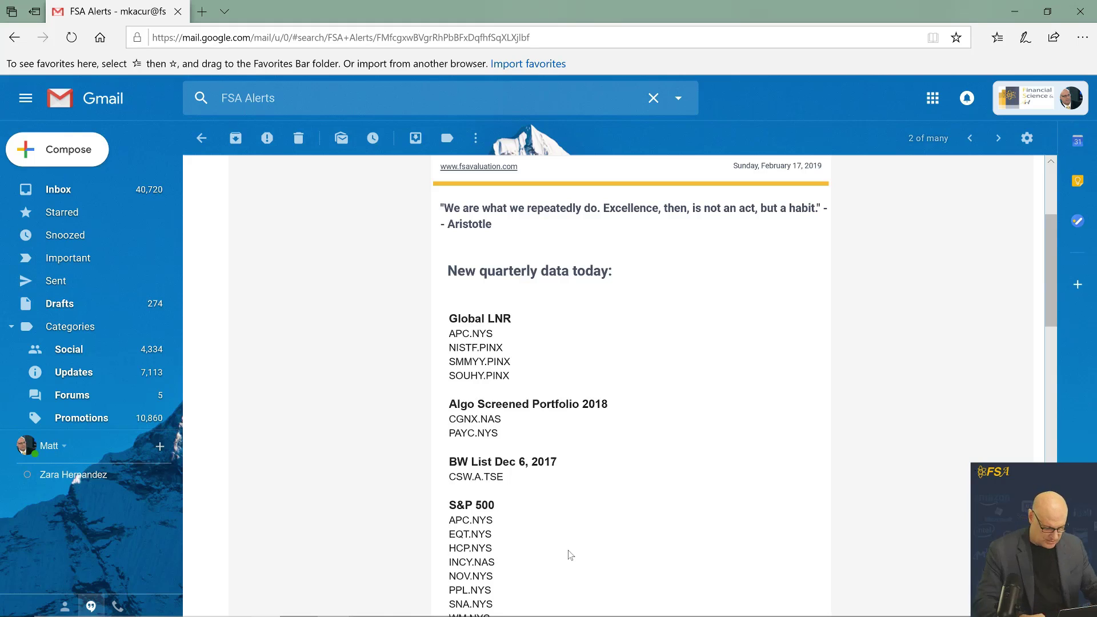
{"action": "scroll", "coordinate": [571, 554], "scroll_direction": "down", "scroll_amount": 2}
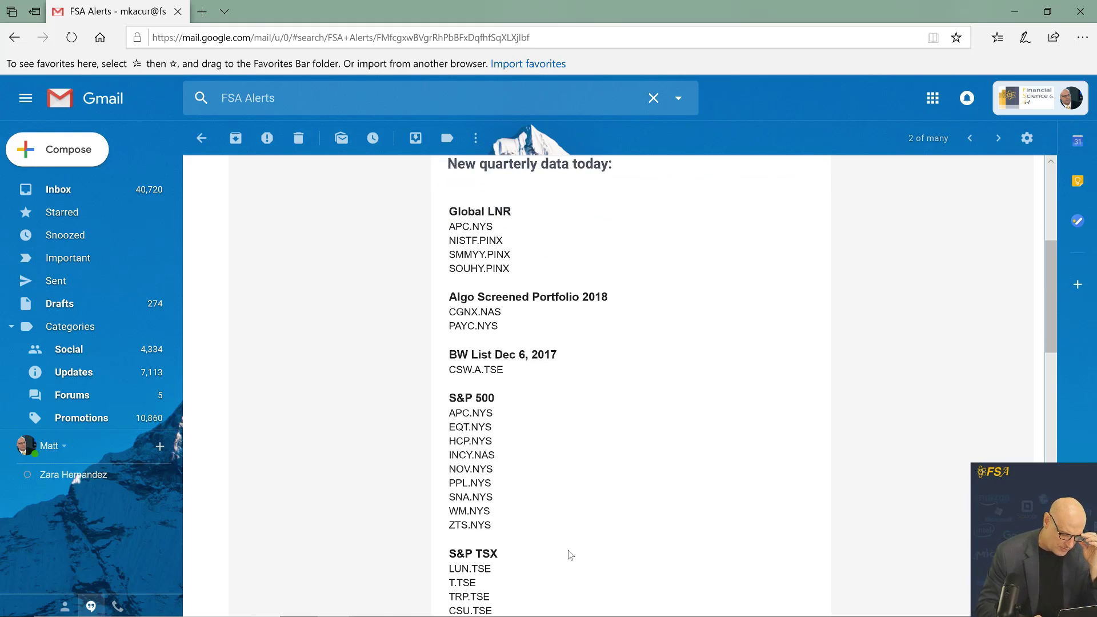
{"action": "scroll", "coordinate": [571, 554], "scroll_direction": "down", "scroll_amount": 1}
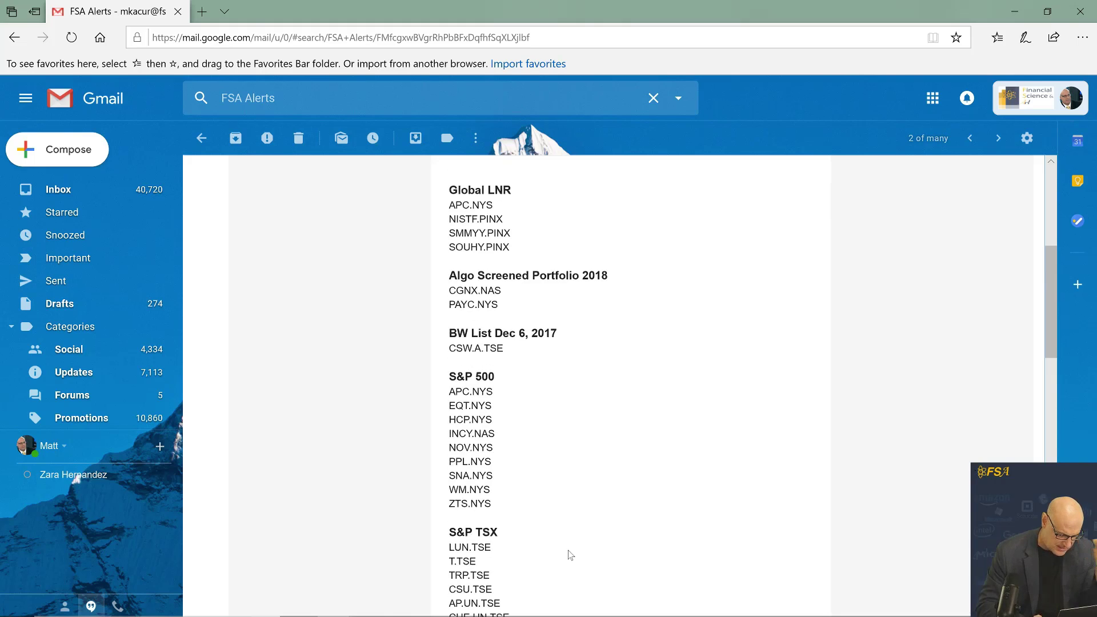
{"action": "scroll", "coordinate": [570, 555], "scroll_direction": "up", "scroll_amount": 3}
{"action": "scroll", "coordinate": [570, 554], "scroll_direction": "down", "scroll_amount": 3}
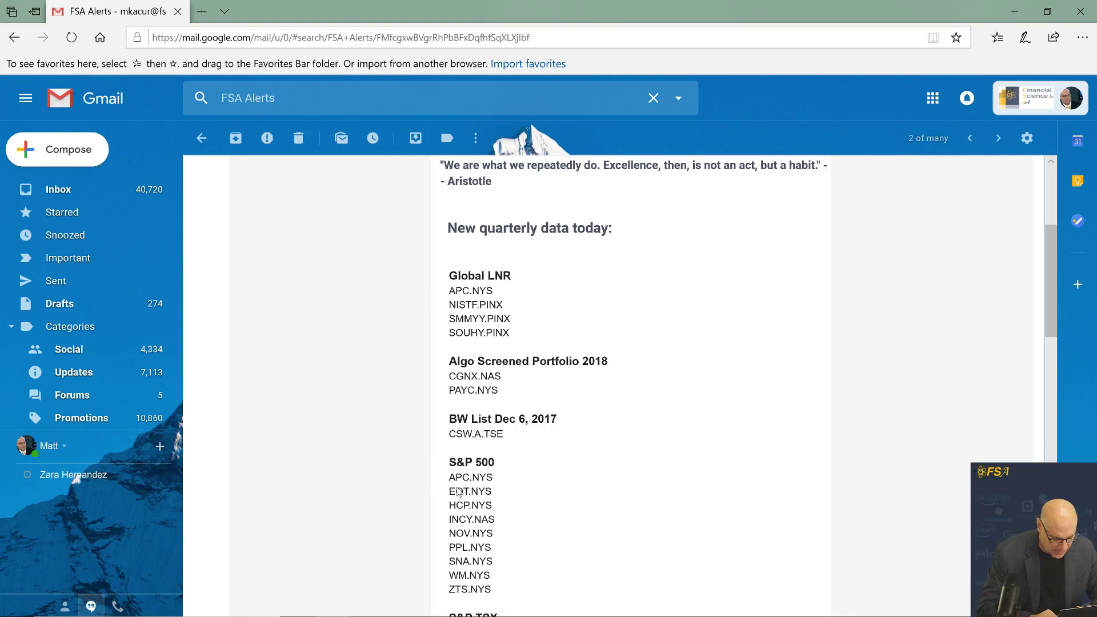
{"action": "left_click_drag", "start_coordinate": [456, 478], "coordinate": [513, 592]}
{"action": "left_click", "coordinate": [514, 592]}
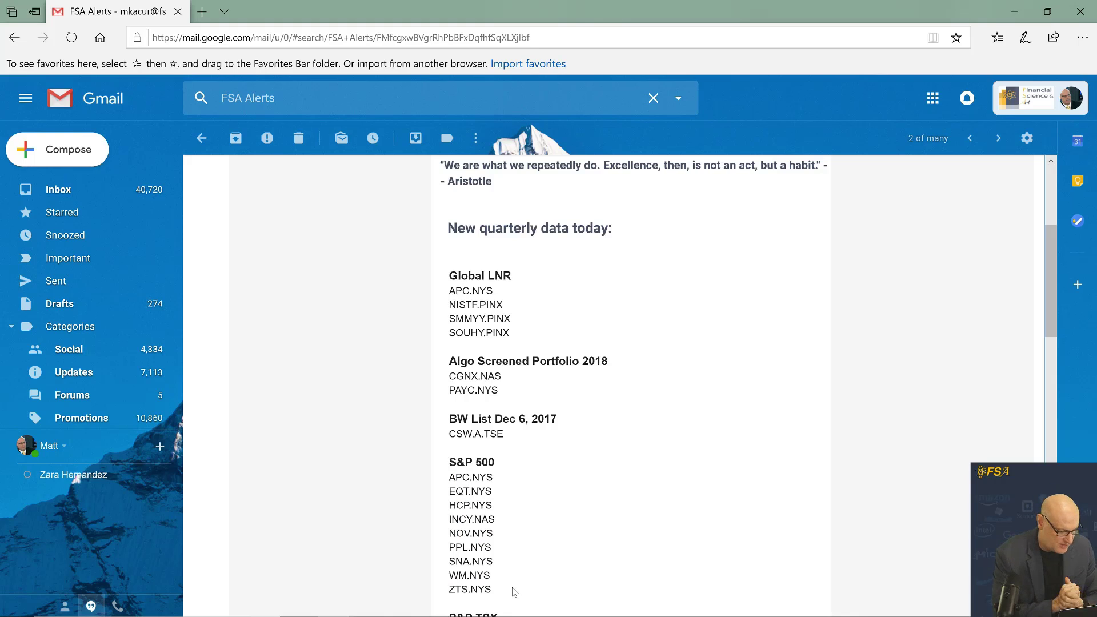
Open the Gmail inbox and switch back to the QuickPORTFOLIO workbook in Excel.
{"action": "left_click", "coordinate": [59, 191]}
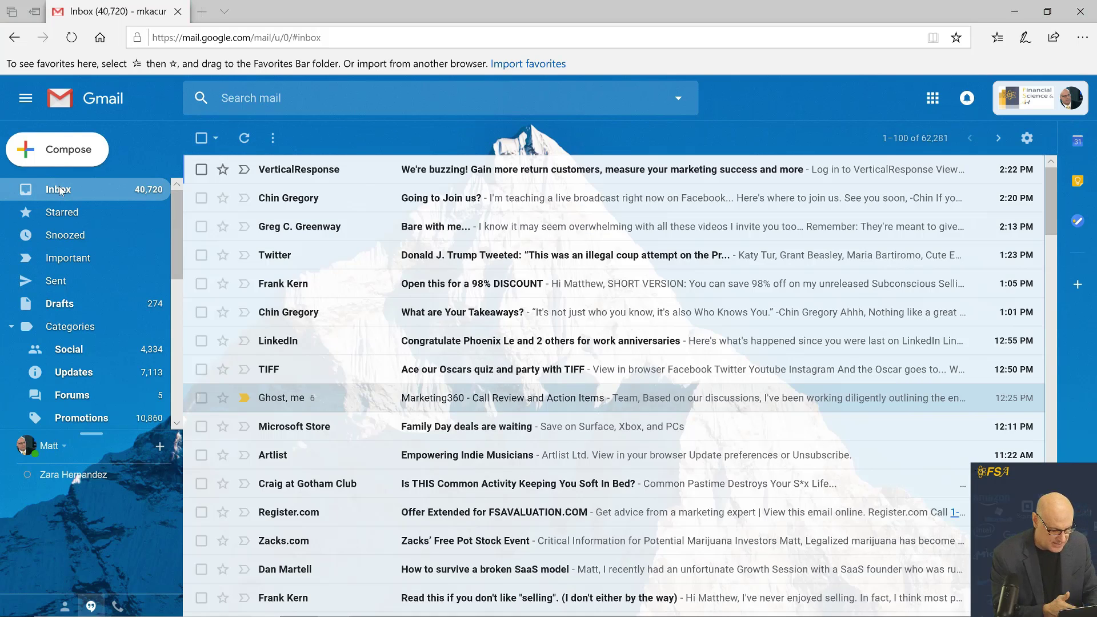
{"action": "key", "text": "alt+Tab"}
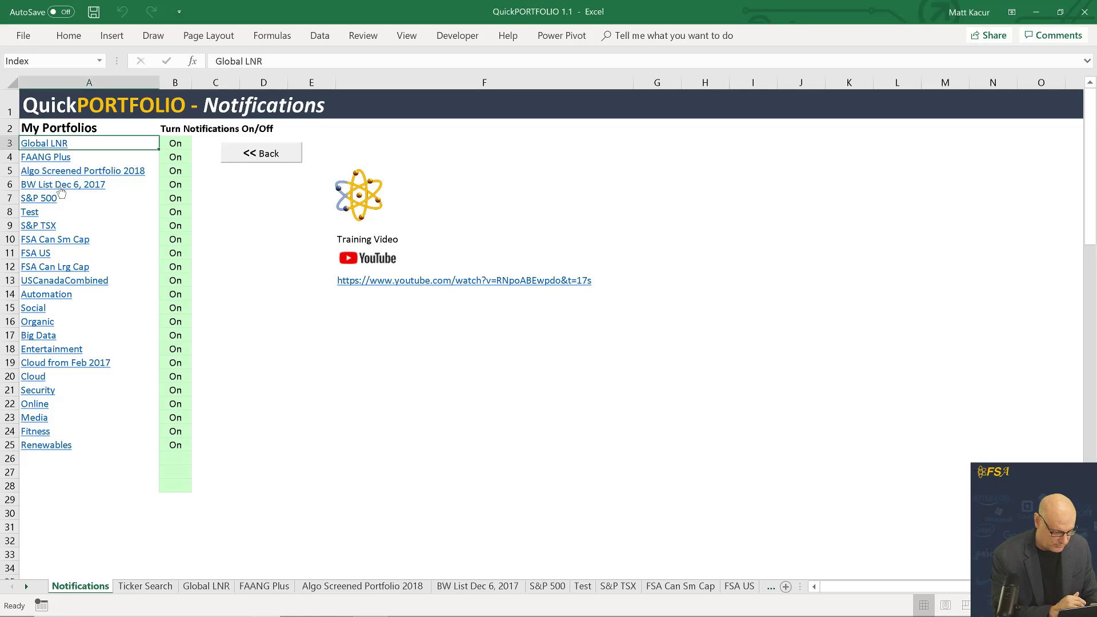